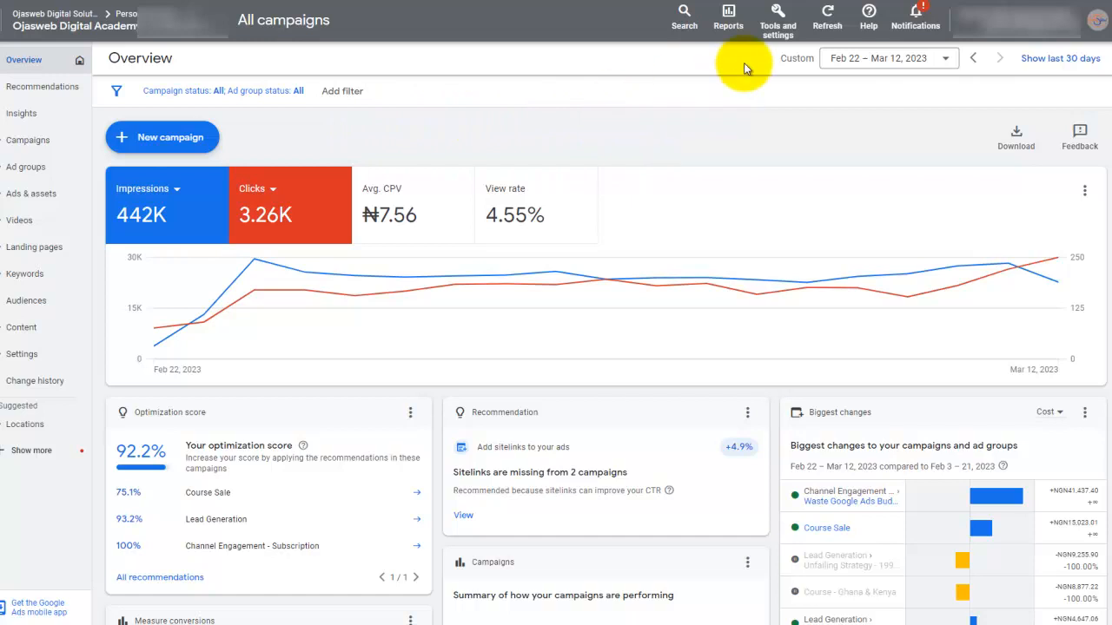
Open the linked accounts page to view the products connected to the Ojasweb Digital Academy account.
click(775, 24)
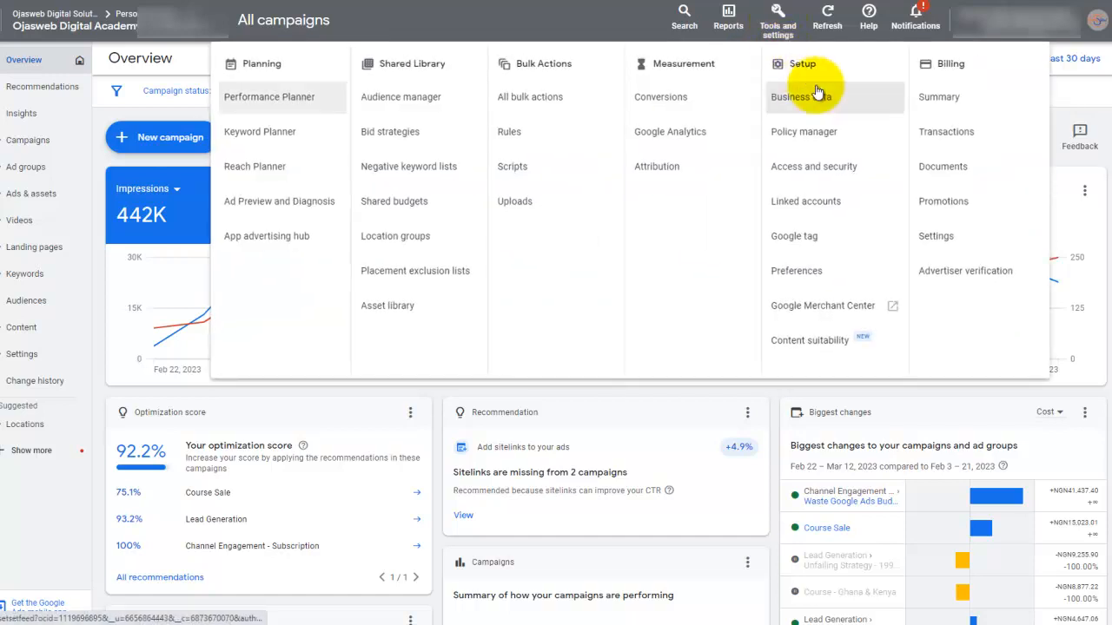
drag(817, 66, 747, 68)
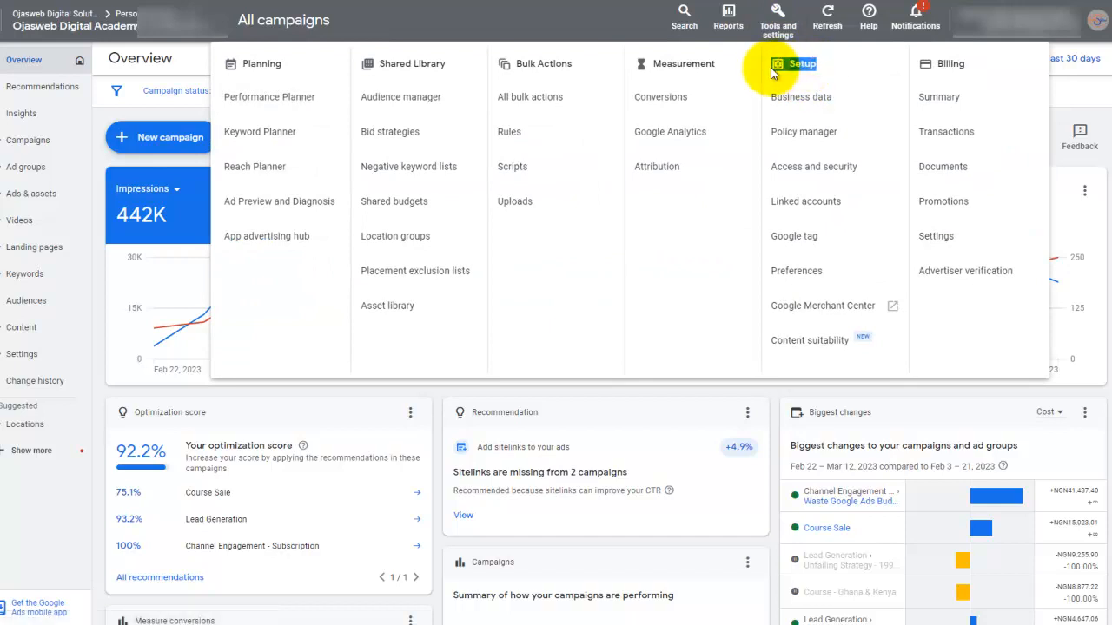
click(787, 201)
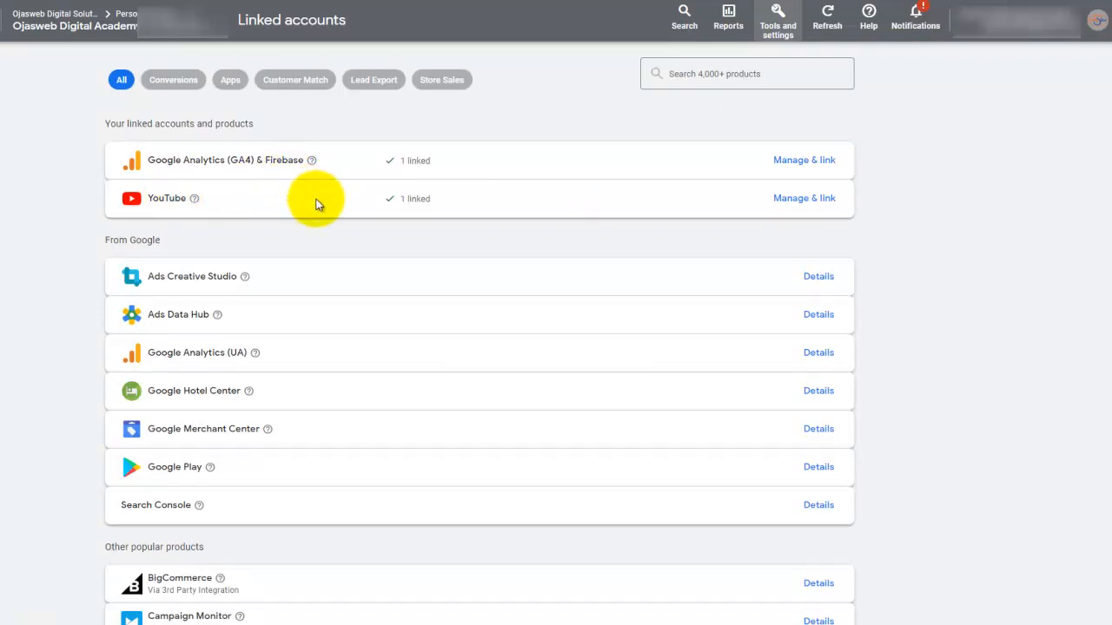
Open the conversions summary and examine the Purchase, Submit lead form and Engagement conversion actions.
click(771, 22)
triple_click(732, 61)
click(643, 104)
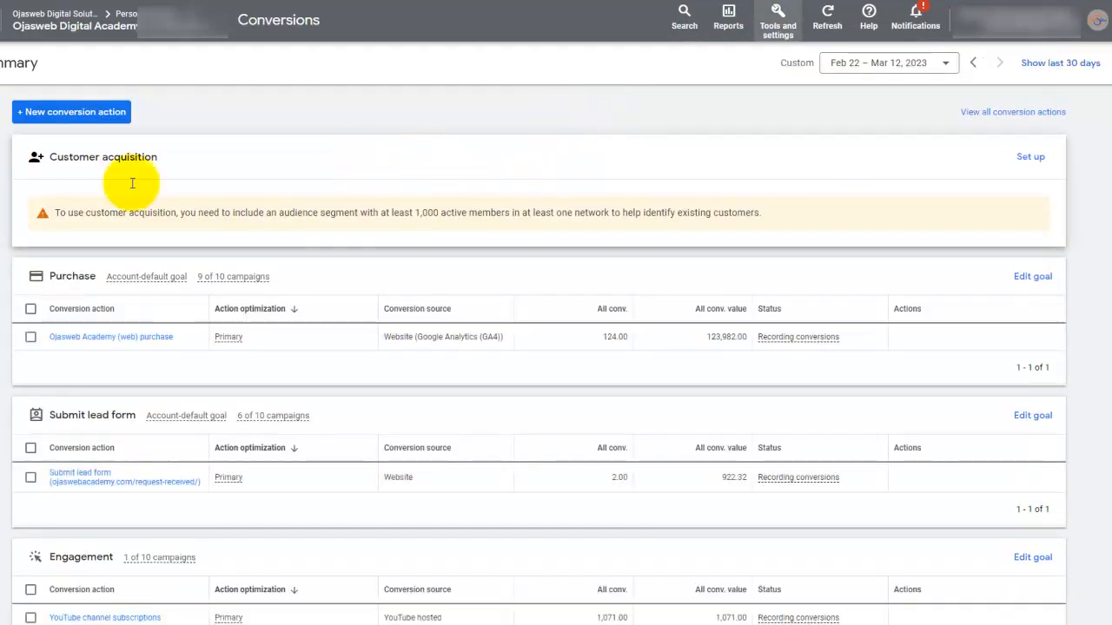
scroll(54, 256, down, 2)
scroll(59, 224, up, 2)
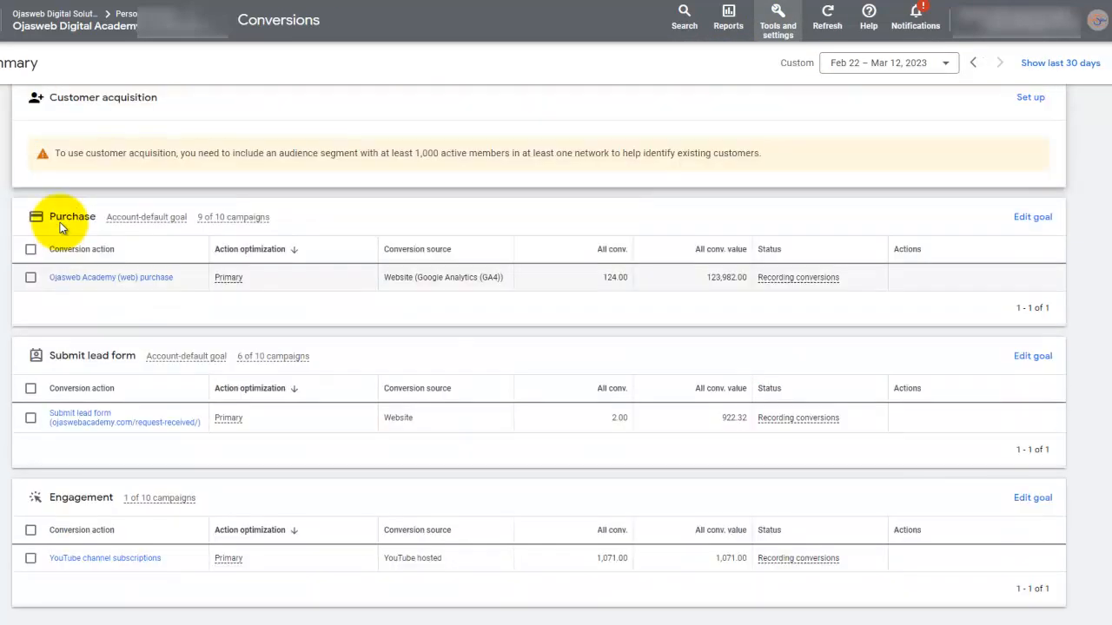
scroll(61, 228, down, 1)
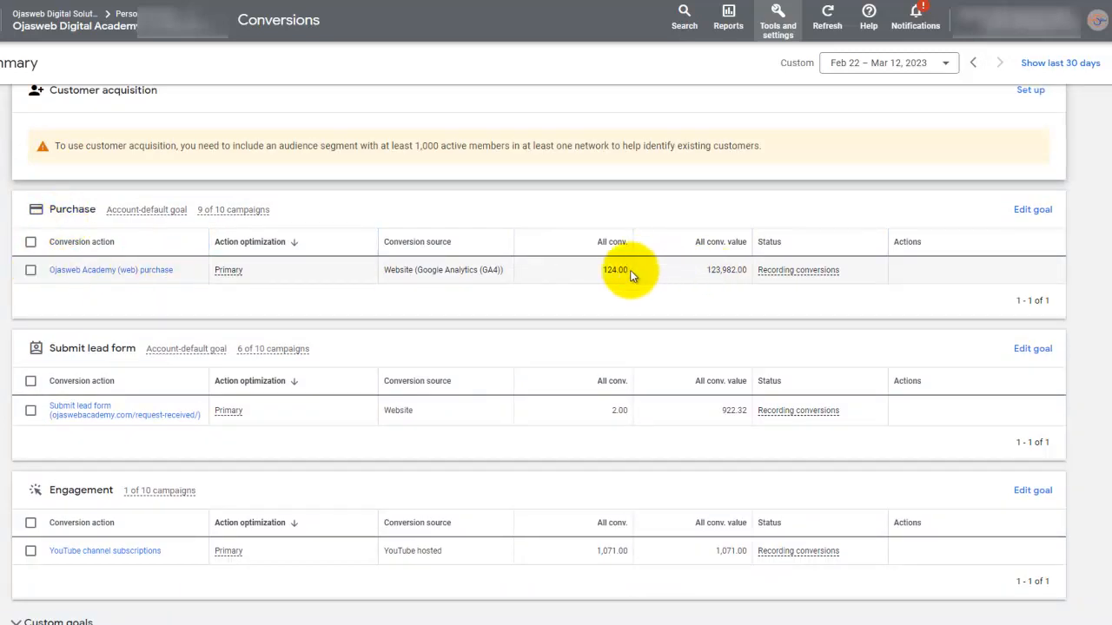
drag(632, 275, 603, 270)
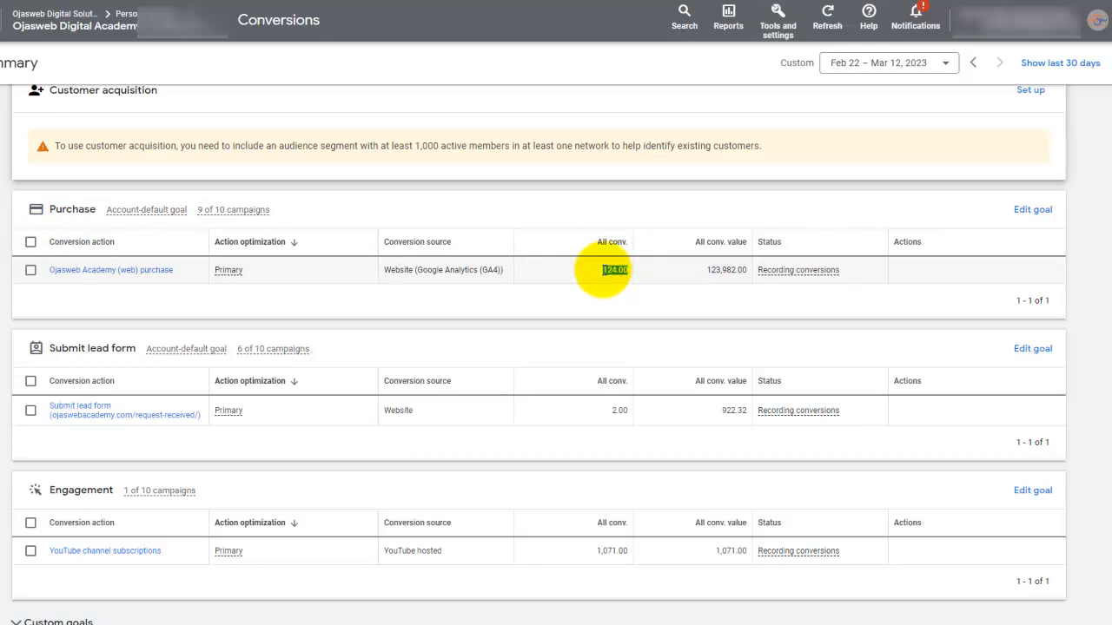
click(855, 63)
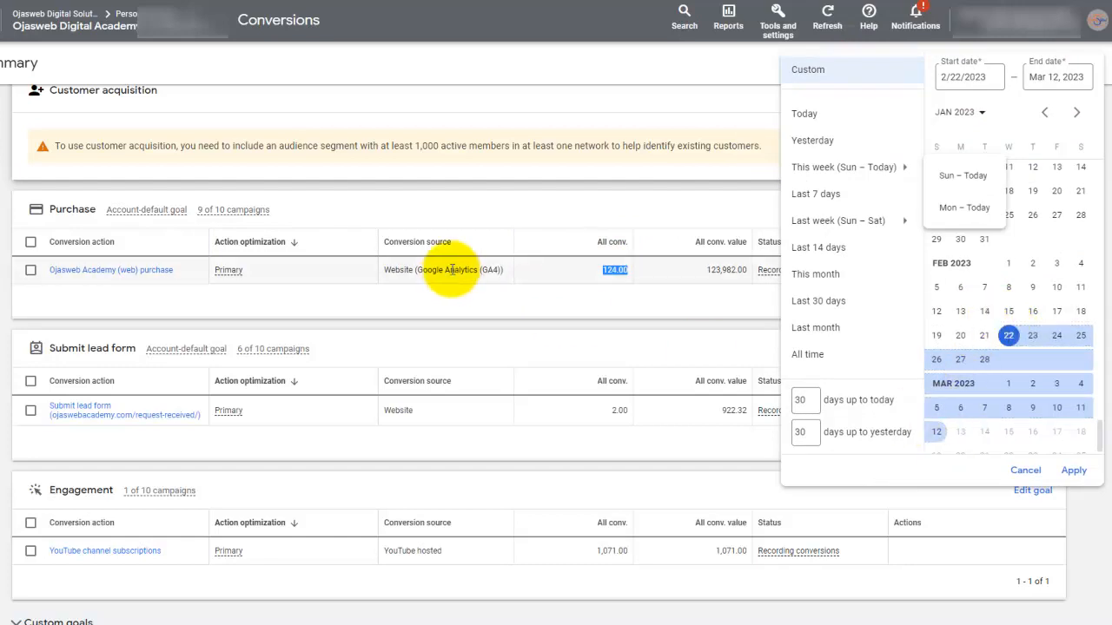
scroll(174, 295, down, 1)
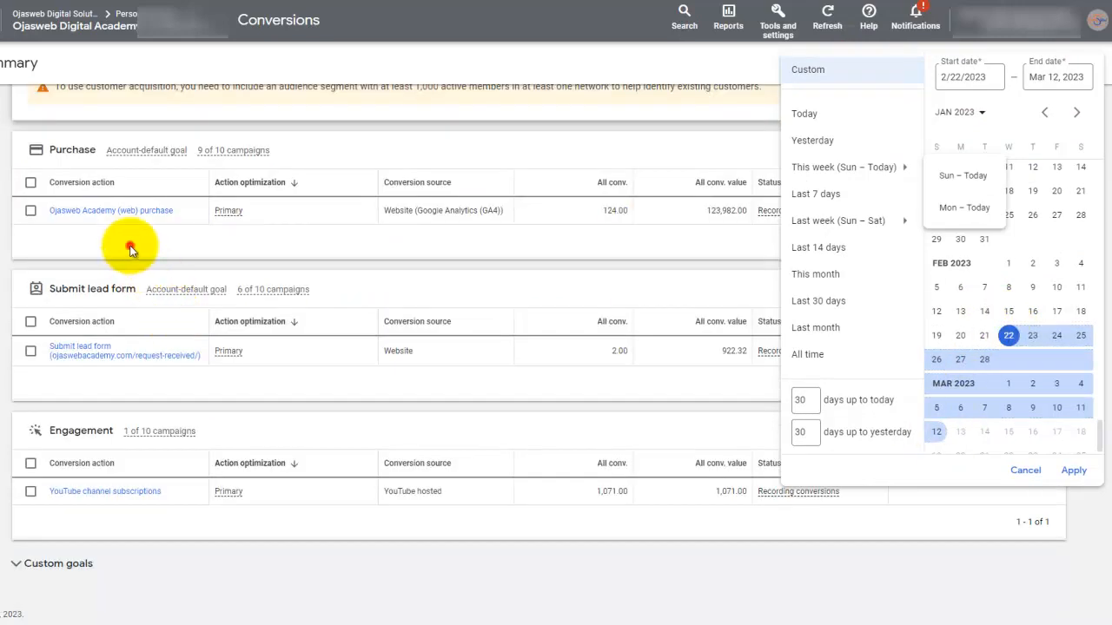
click(133, 243)
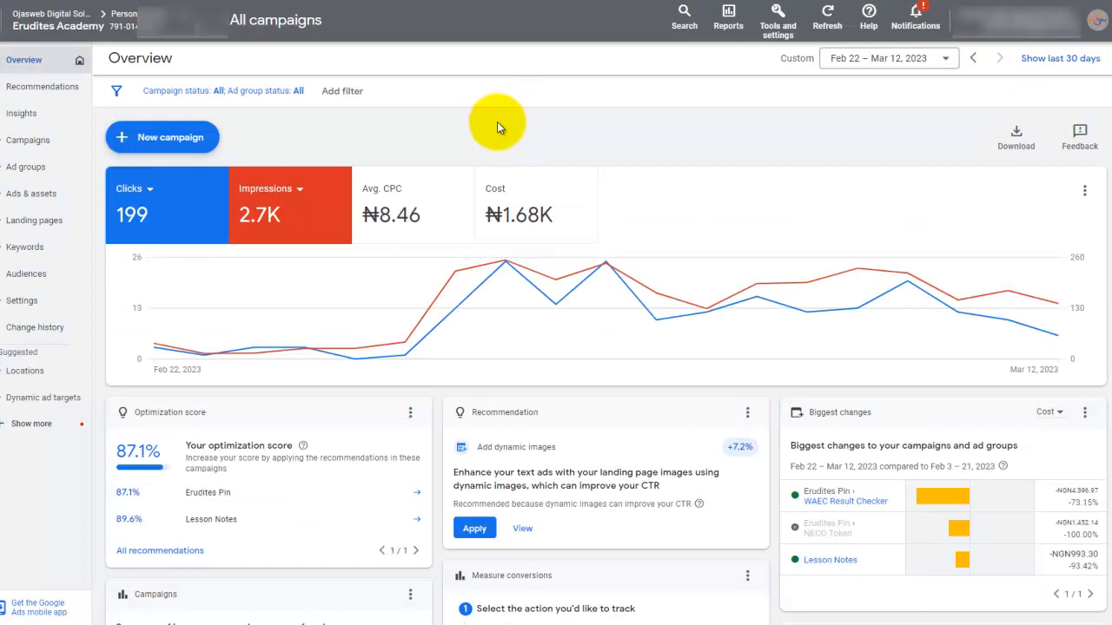
Open the conversions summary of the Erudites Academy account to check its conversion actions.
click(776, 29)
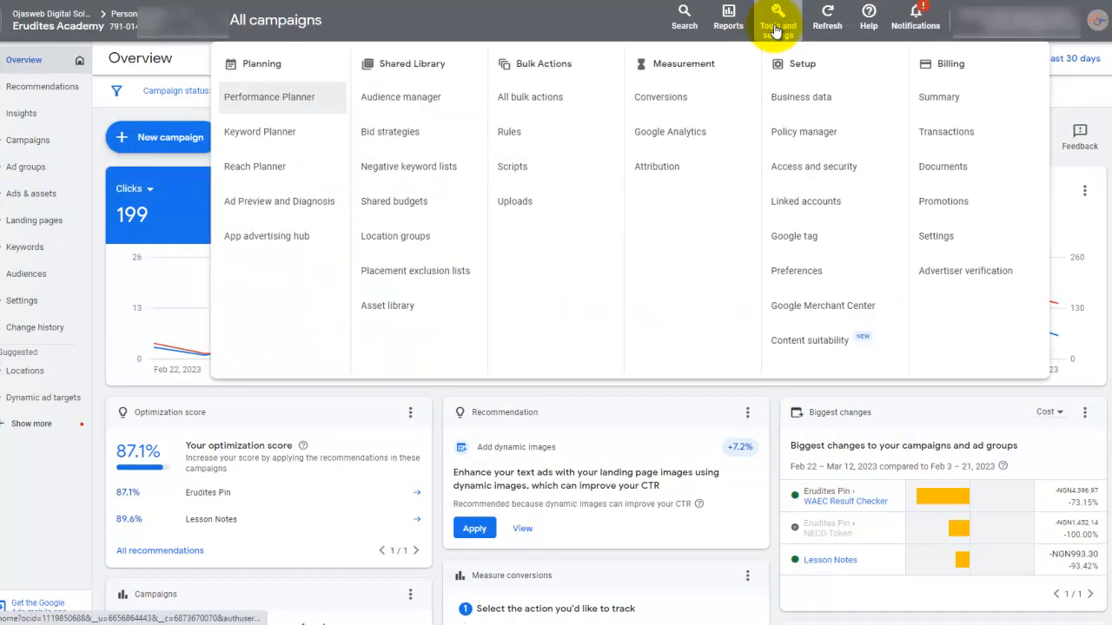
click(660, 98)
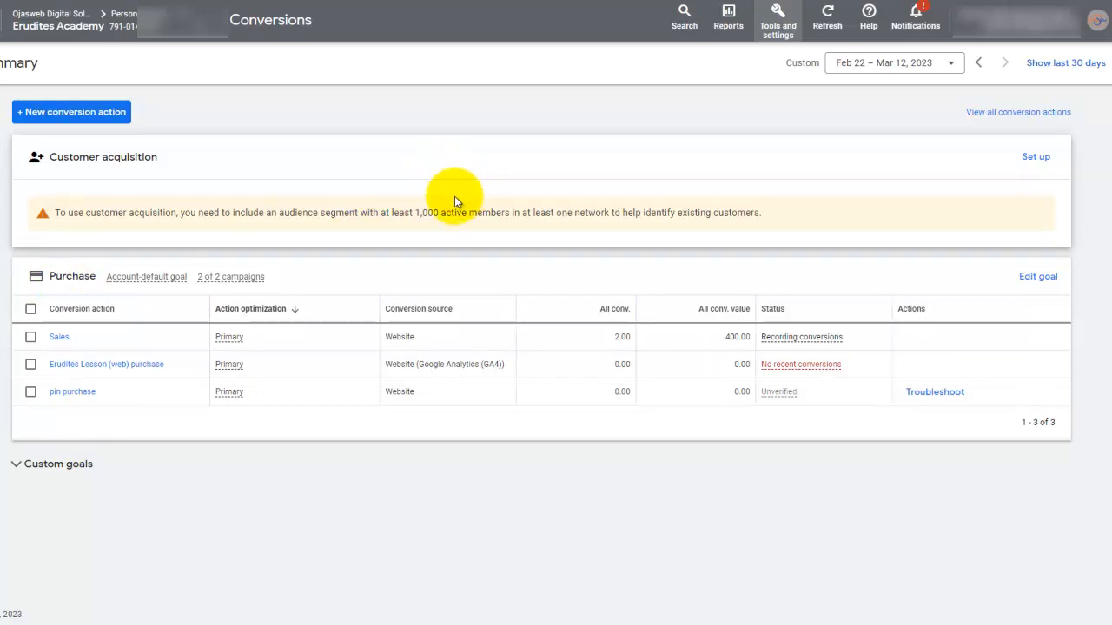
Start linking a YouTube channel from the Erudites Academy account's linked accounts.
click(781, 22)
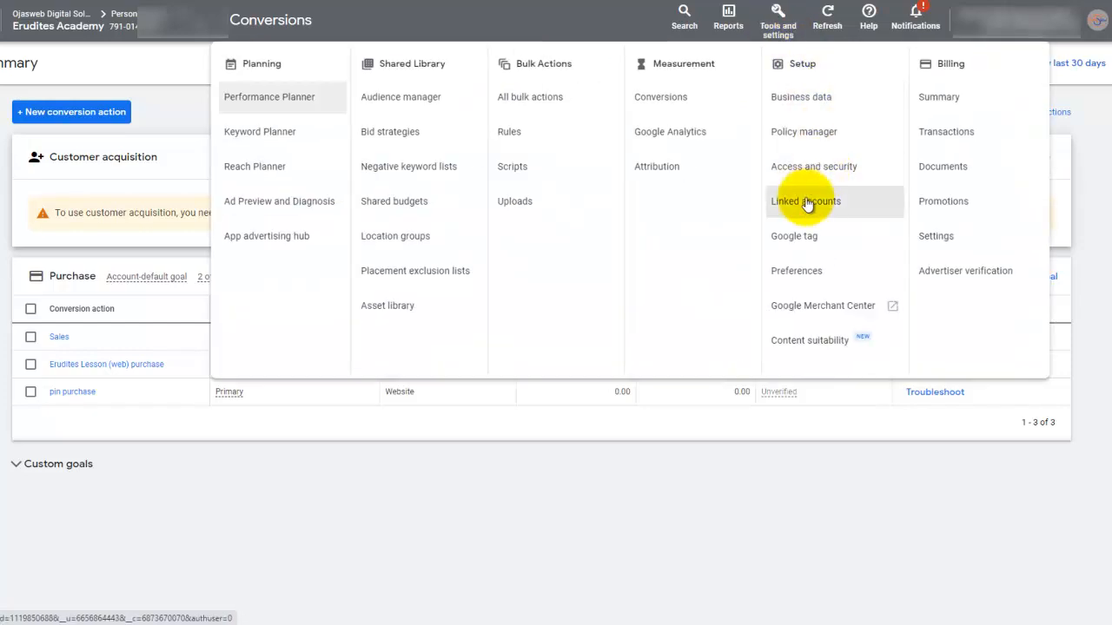
click(804, 203)
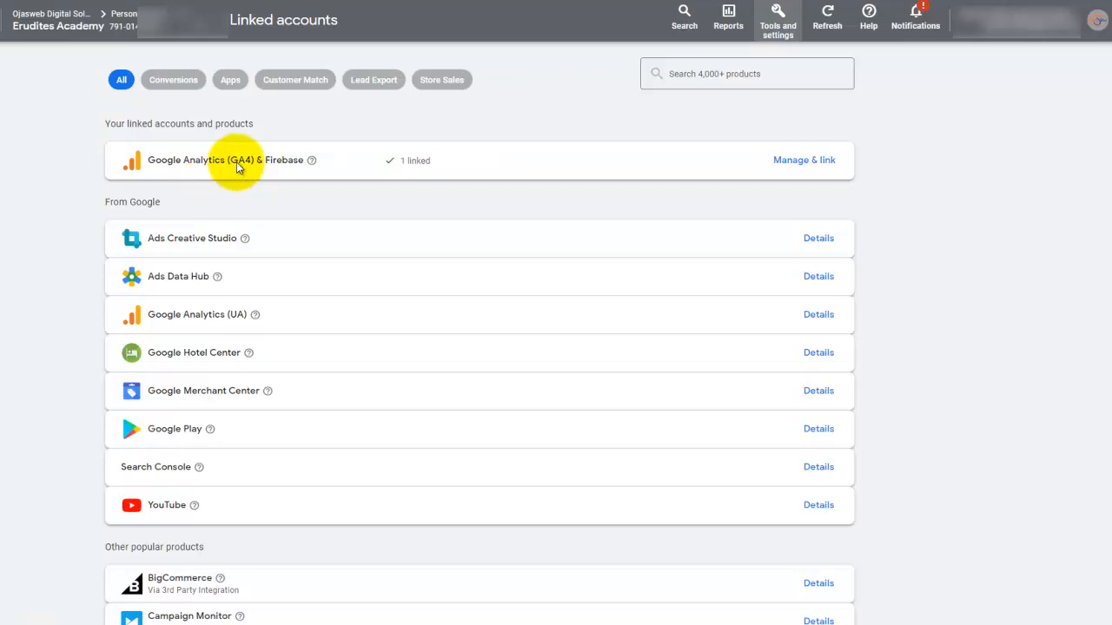
click(816, 511)
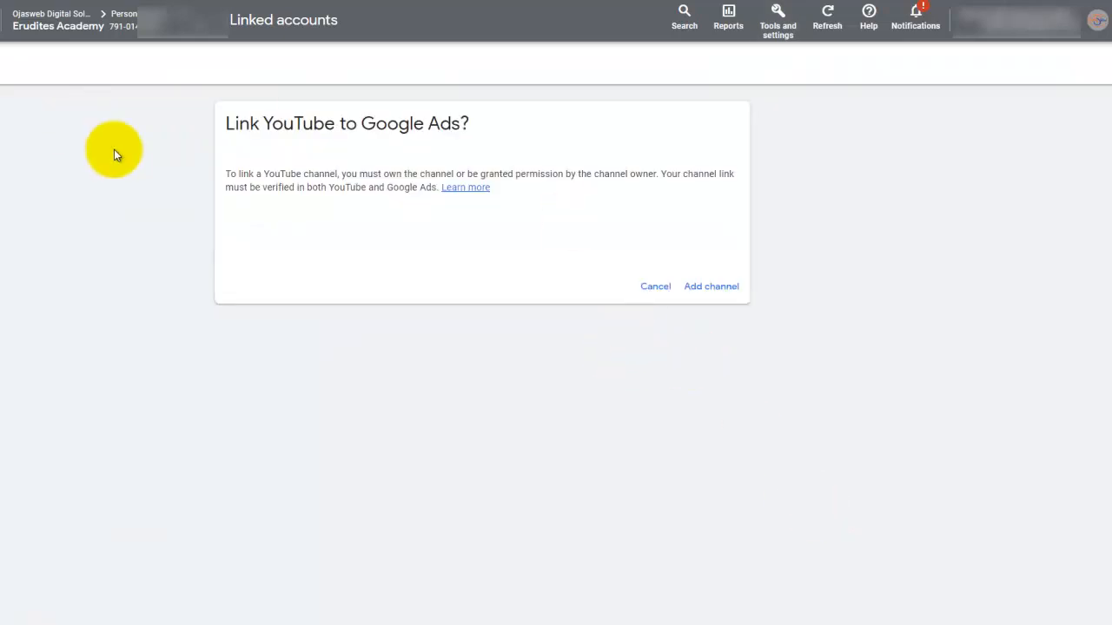
click(721, 287)
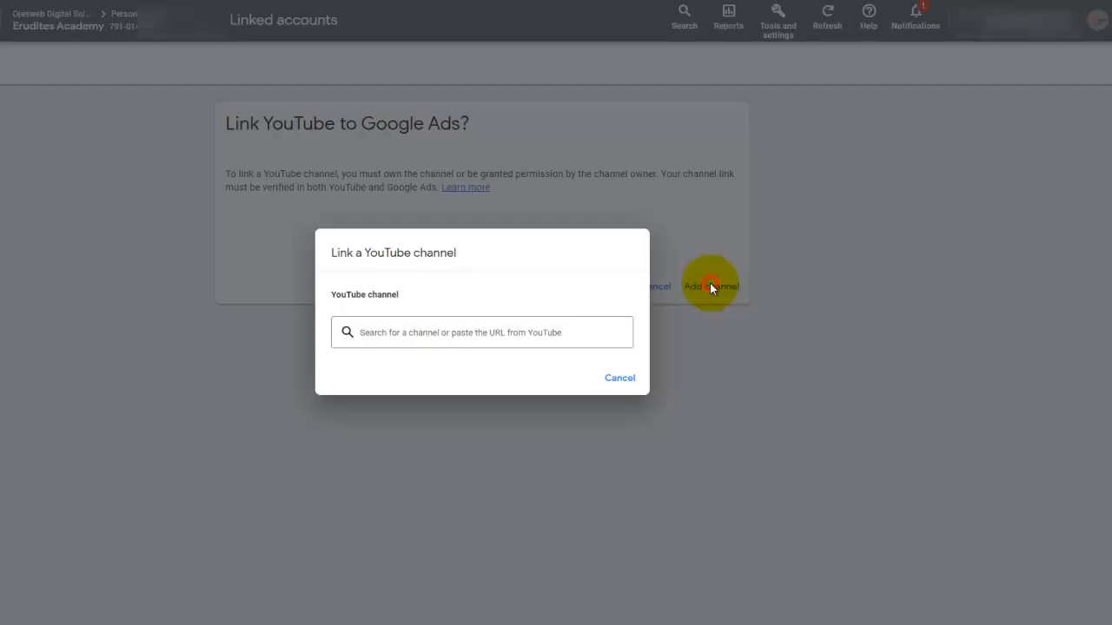
Search for the YouTube channel by its owner's name and select the channel with 94 subscribers.
click(408, 327)
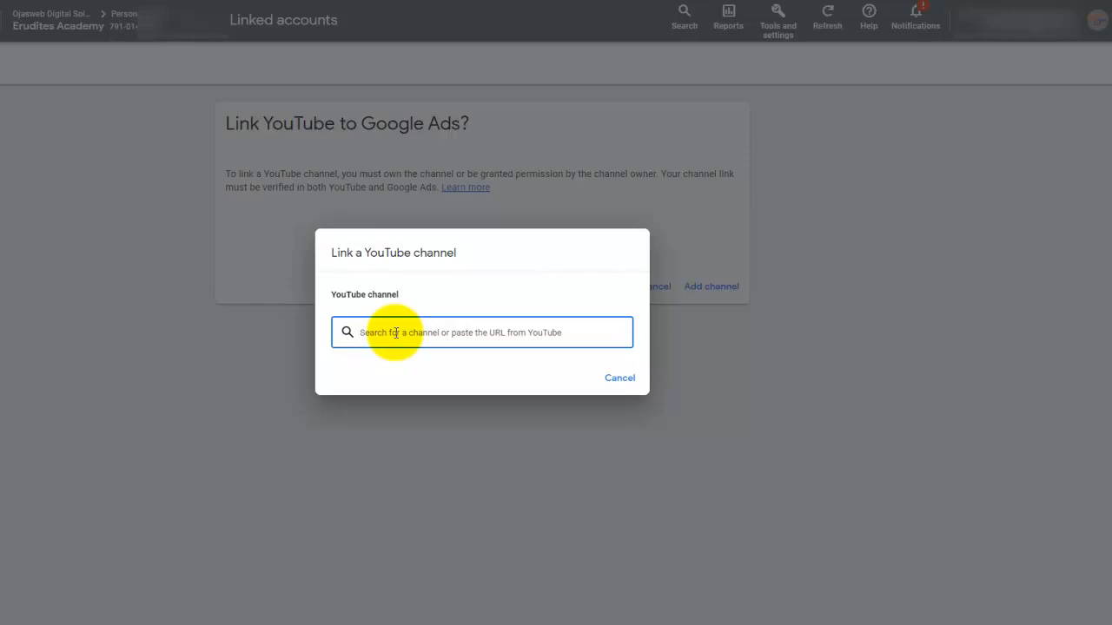
text(ojasw)
text(ni oluwo)
text(le)
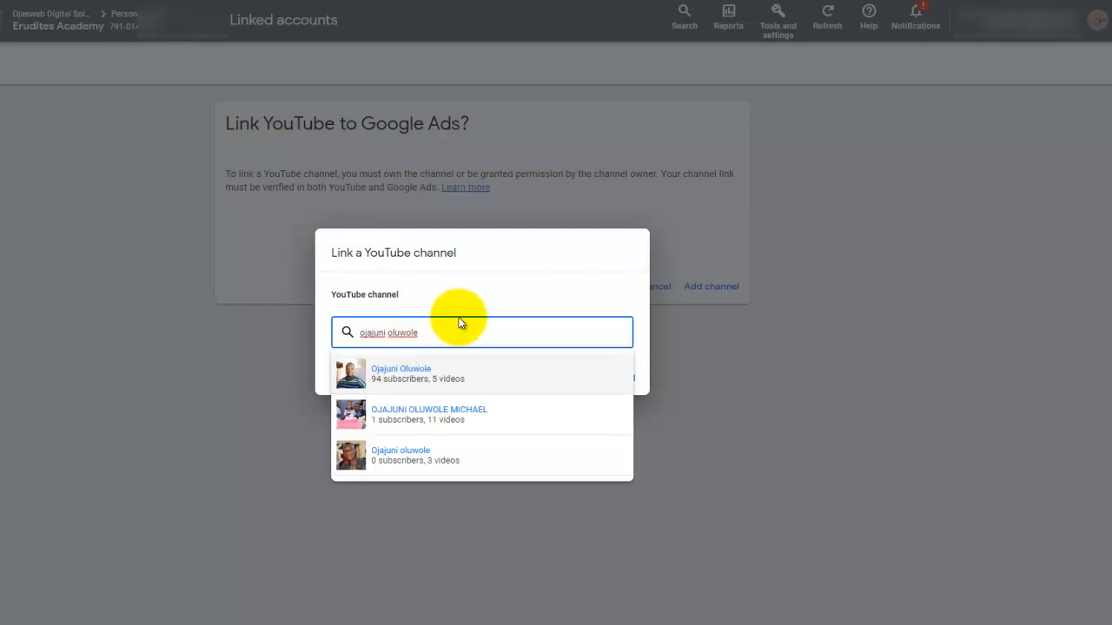
click(399, 375)
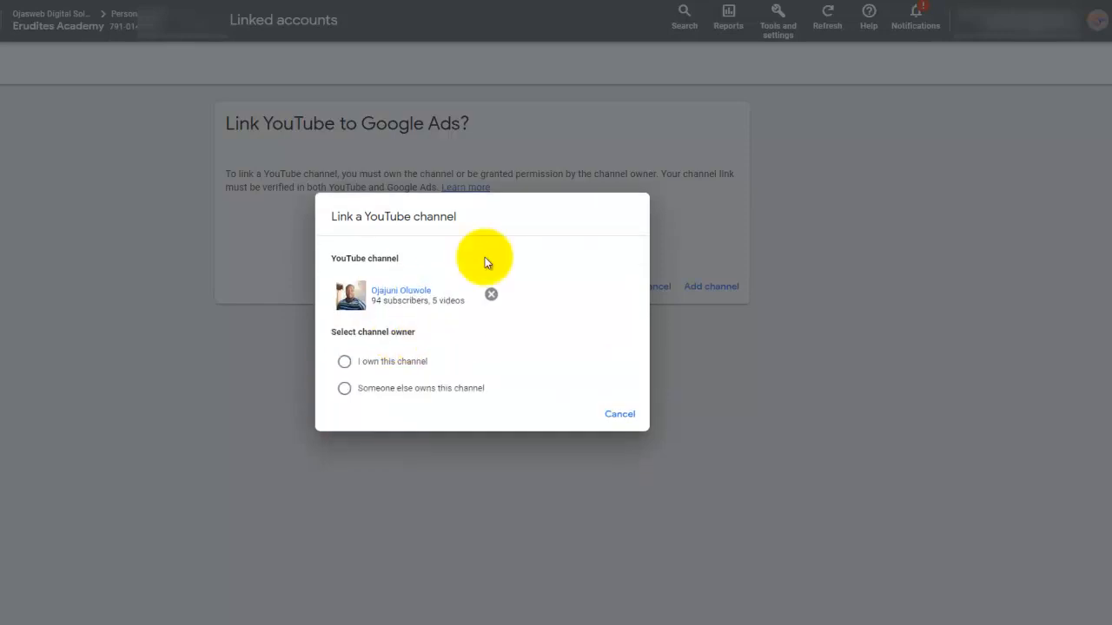
Declare the channel as self-owned and continue to YouTube, switching to the channel requested for linking.
click(347, 363)
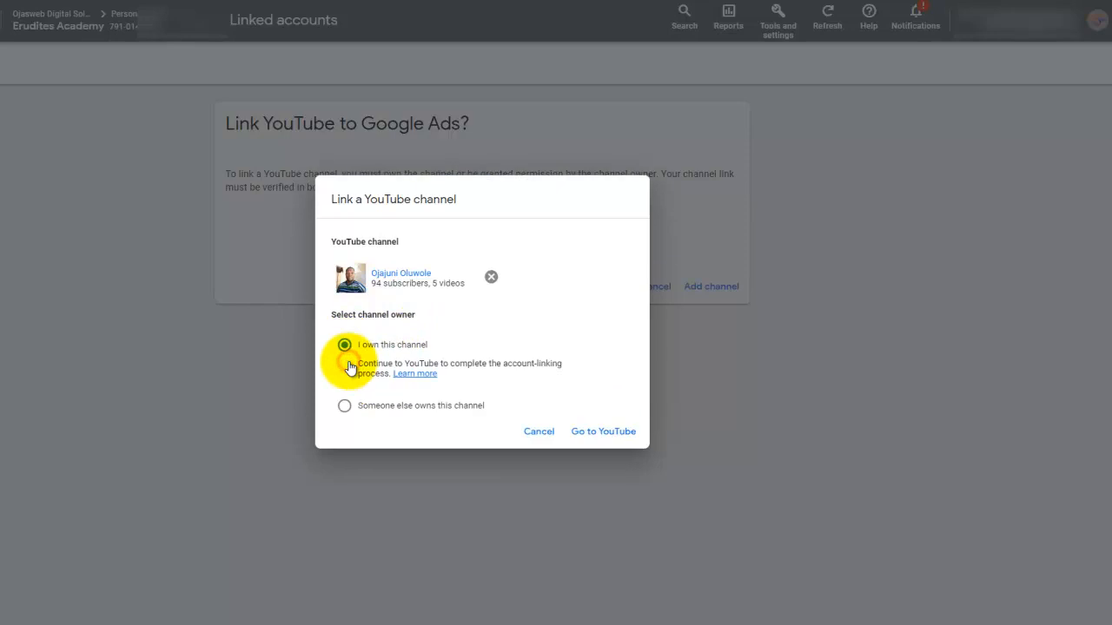
click(582, 432)
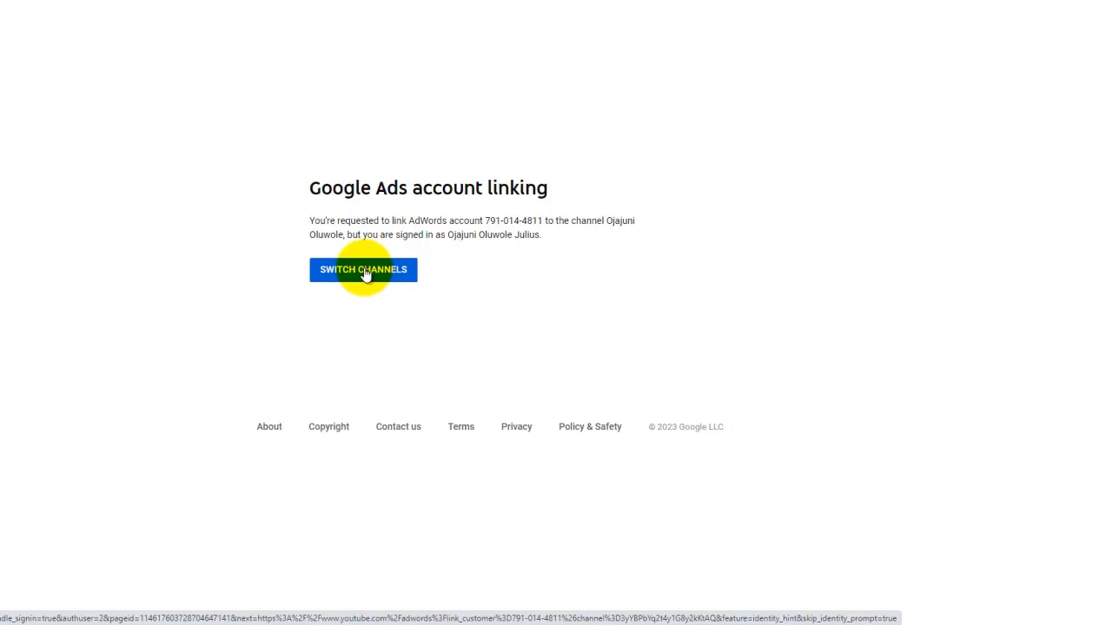
click(366, 272)
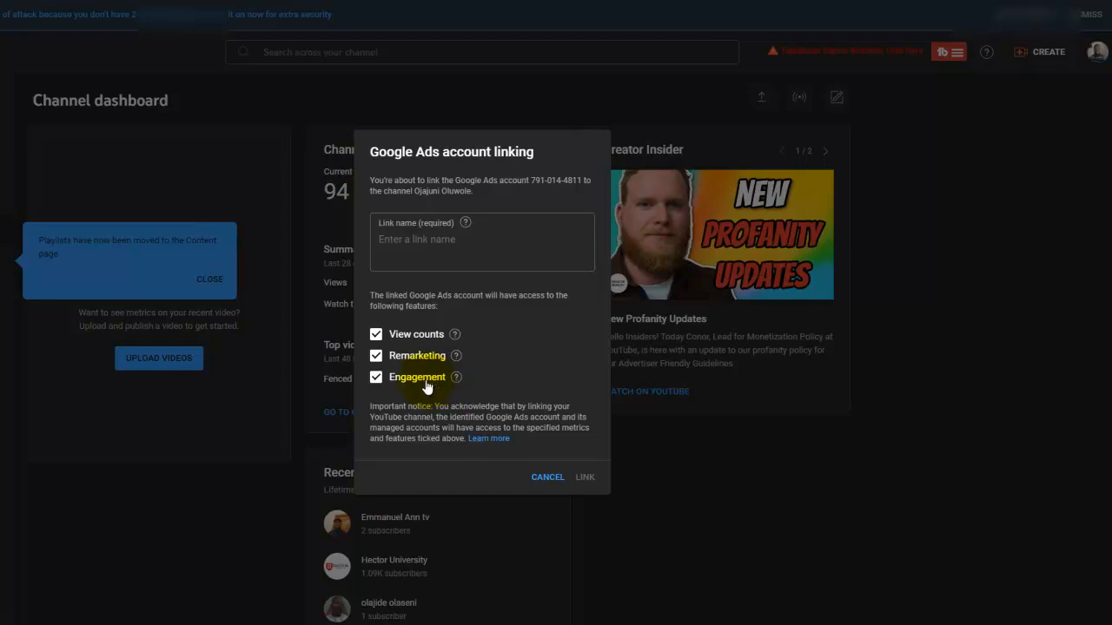
Name the link after the YouTube channel and link it with View counts, Remarketing and Engagement access.
click(375, 381)
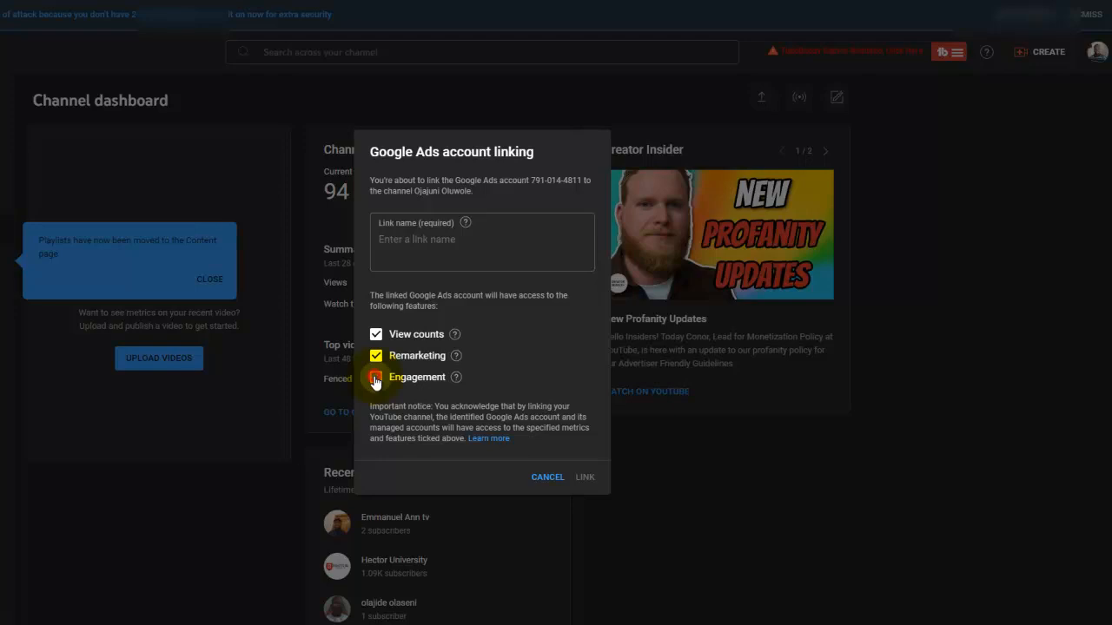
click(376, 380)
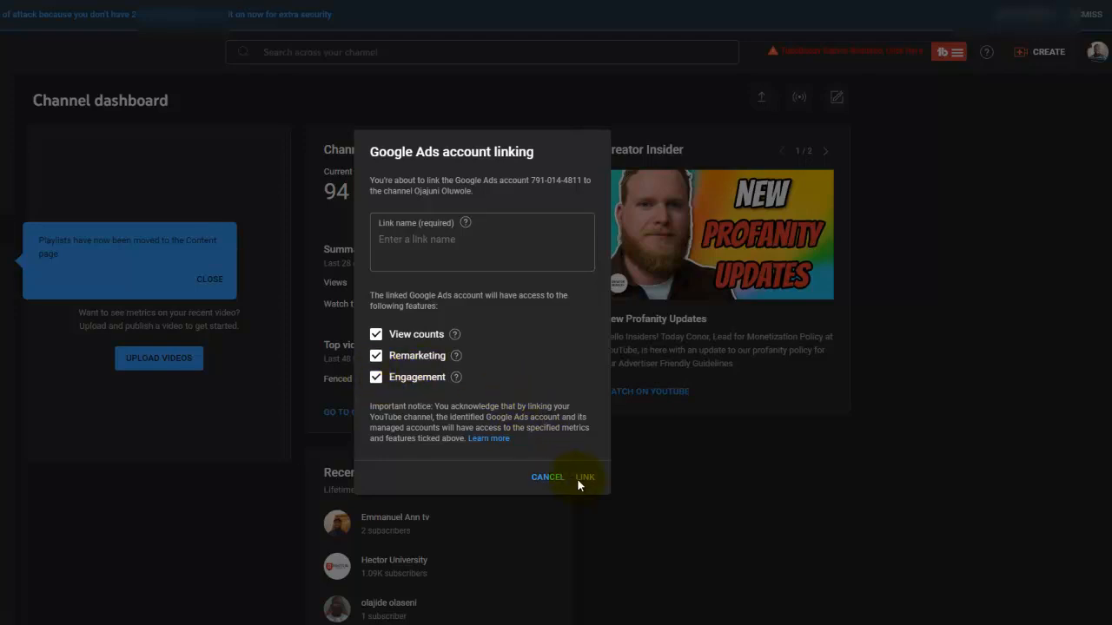
click(405, 240)
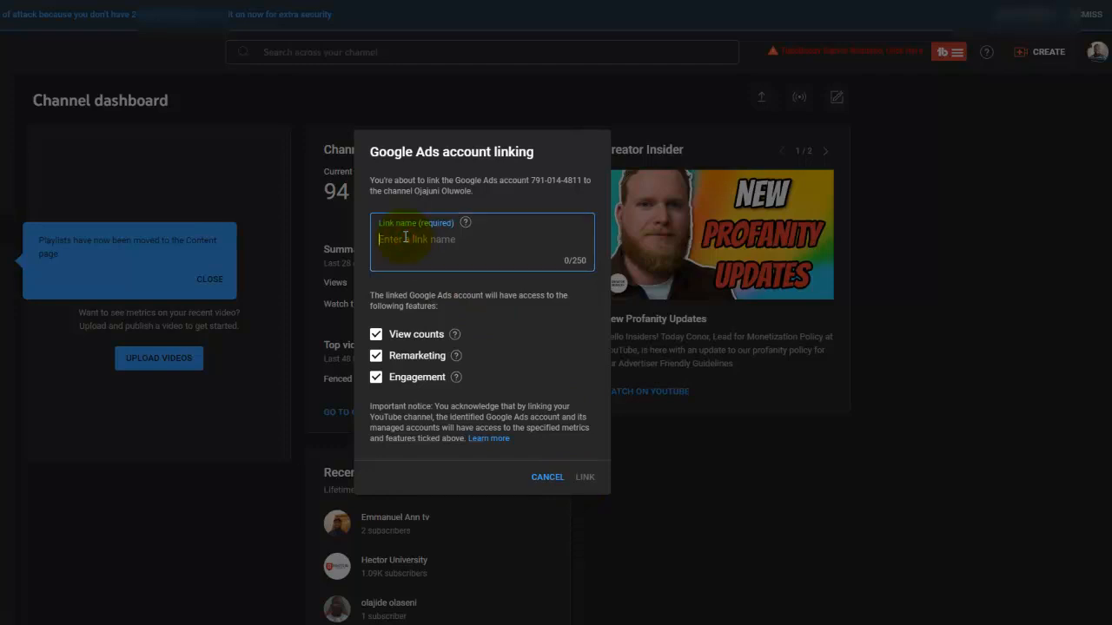
text(a)
key(BackSpace)
text(Ojajuni Oluwole Channel)
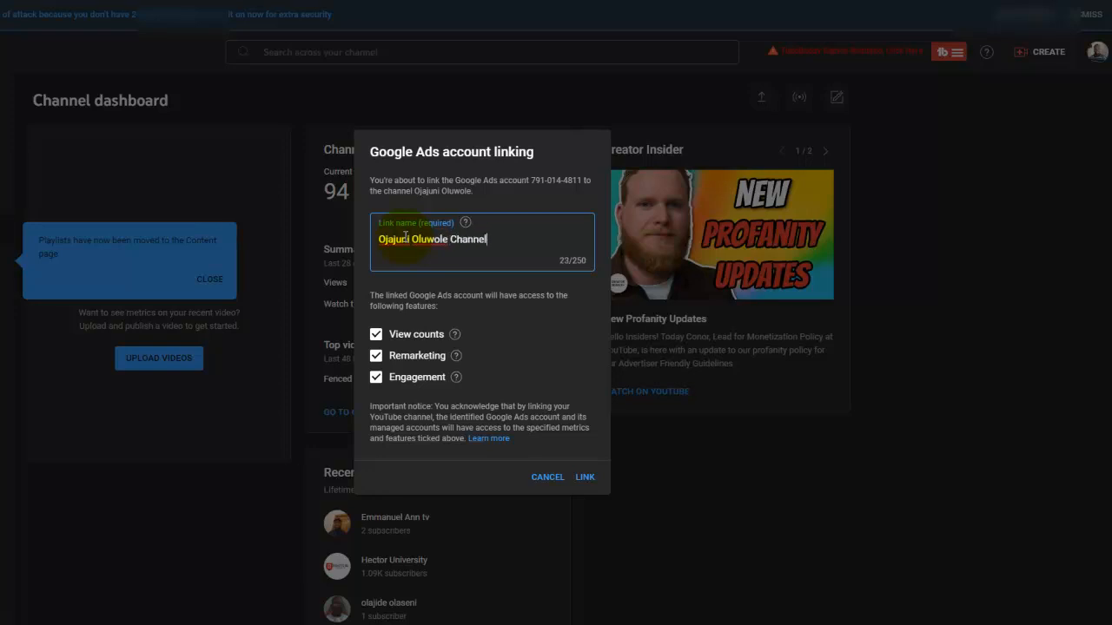
click(586, 478)
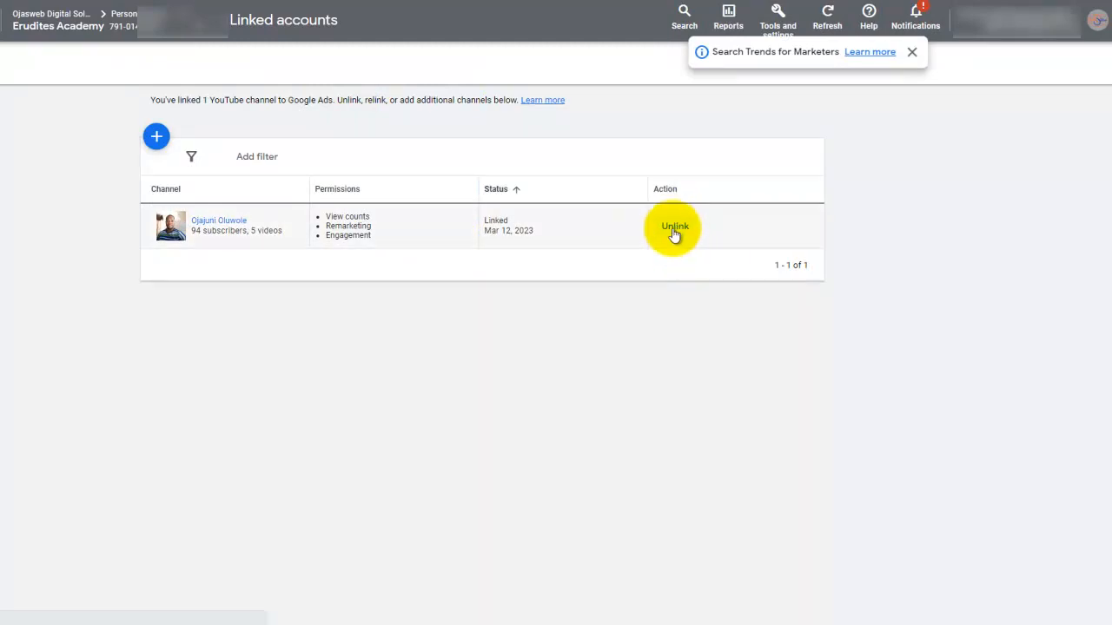
Check the Erudites Academy account's linked accounts page and its conversions summary.
click(779, 19)
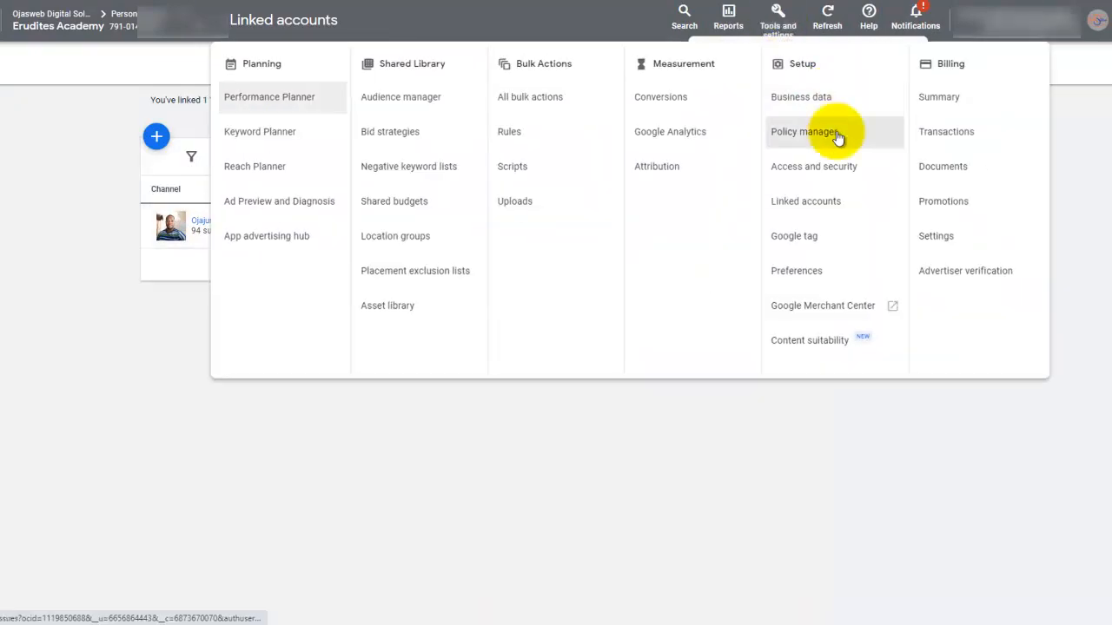
click(805, 204)
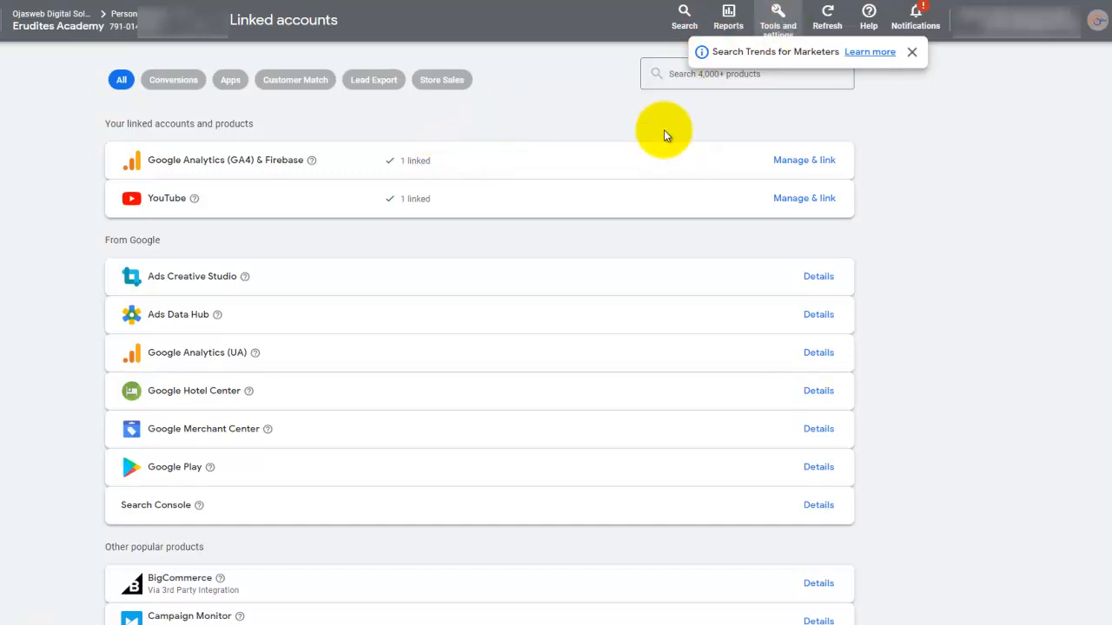
click(791, 15)
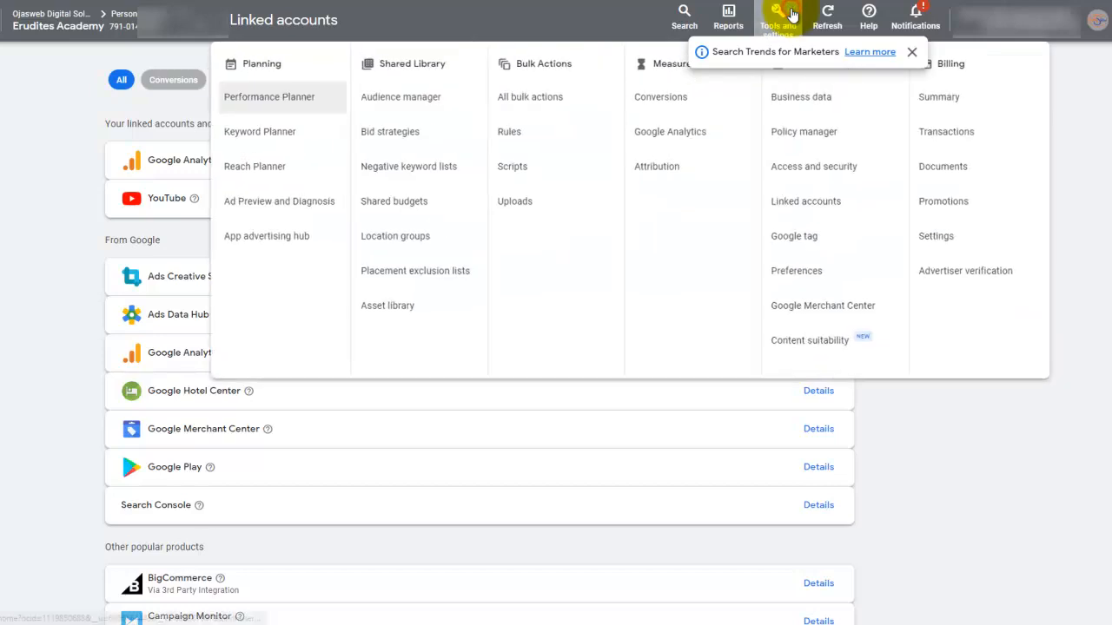
click(665, 104)
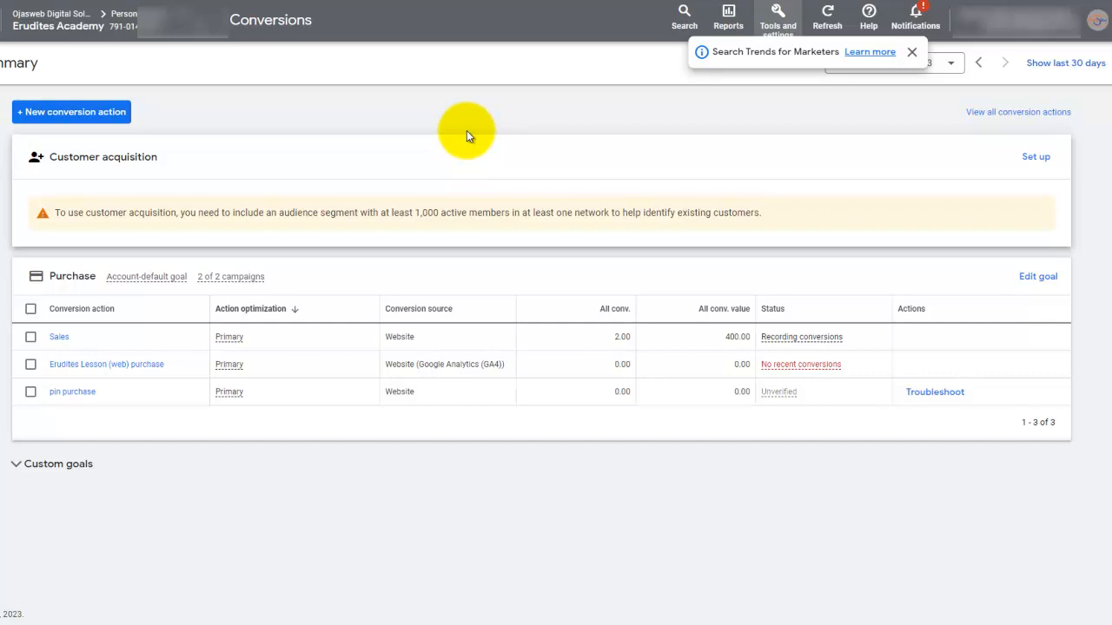
click(780, 24)
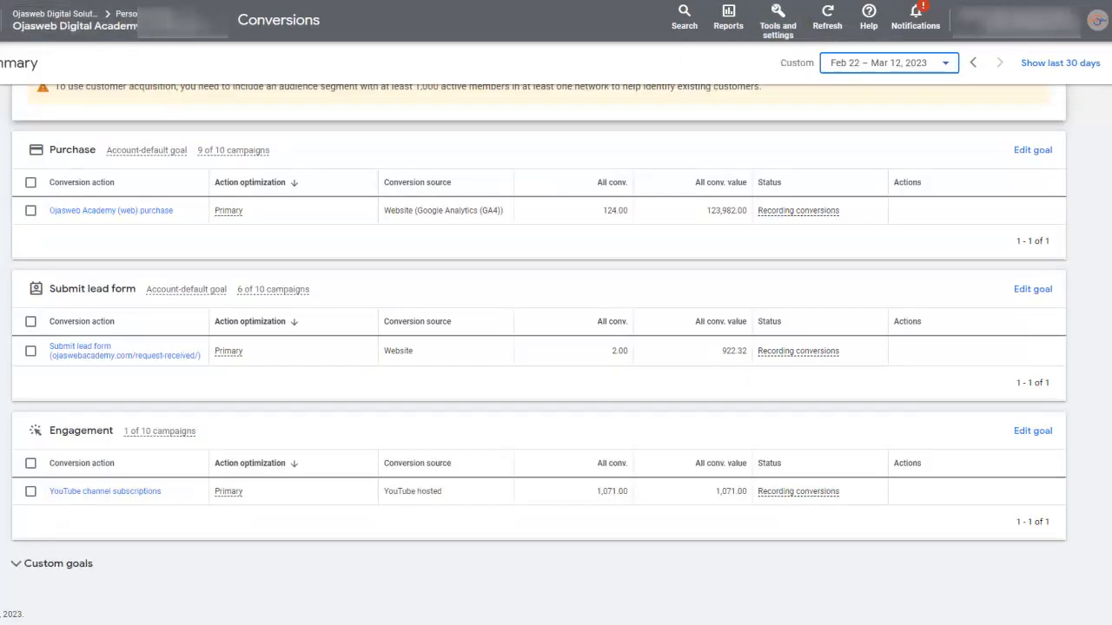
Go to the campaigns overview of the Ojasweb Digital Academy account.
click(683, 17)
text(ov)
key(Return)
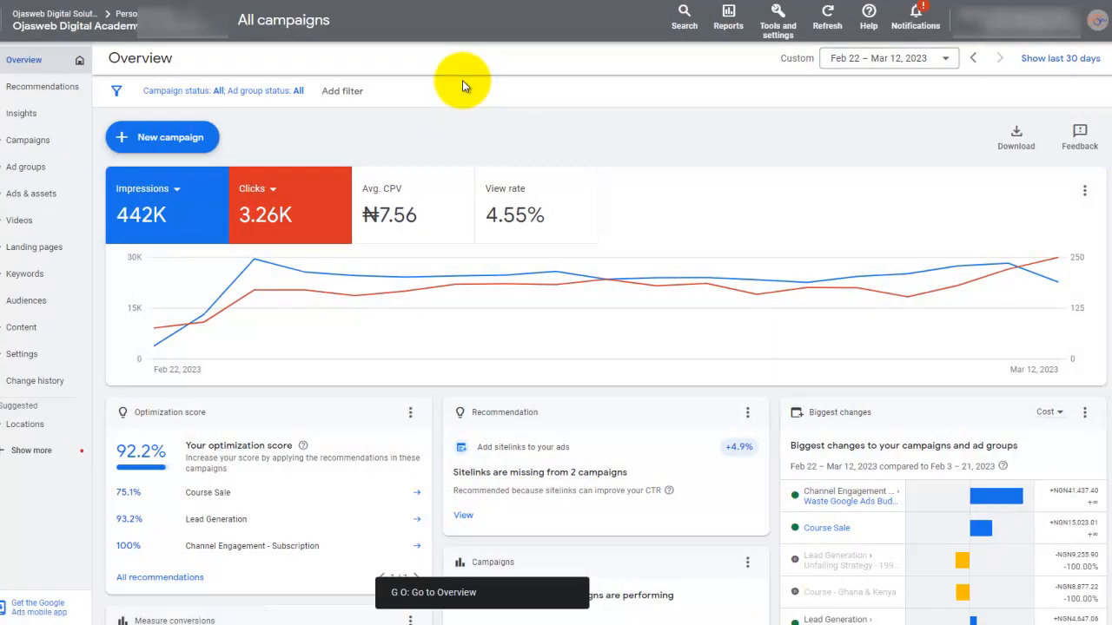
Open the objective choices for a new campaign and return to the overview.
click(147, 137)
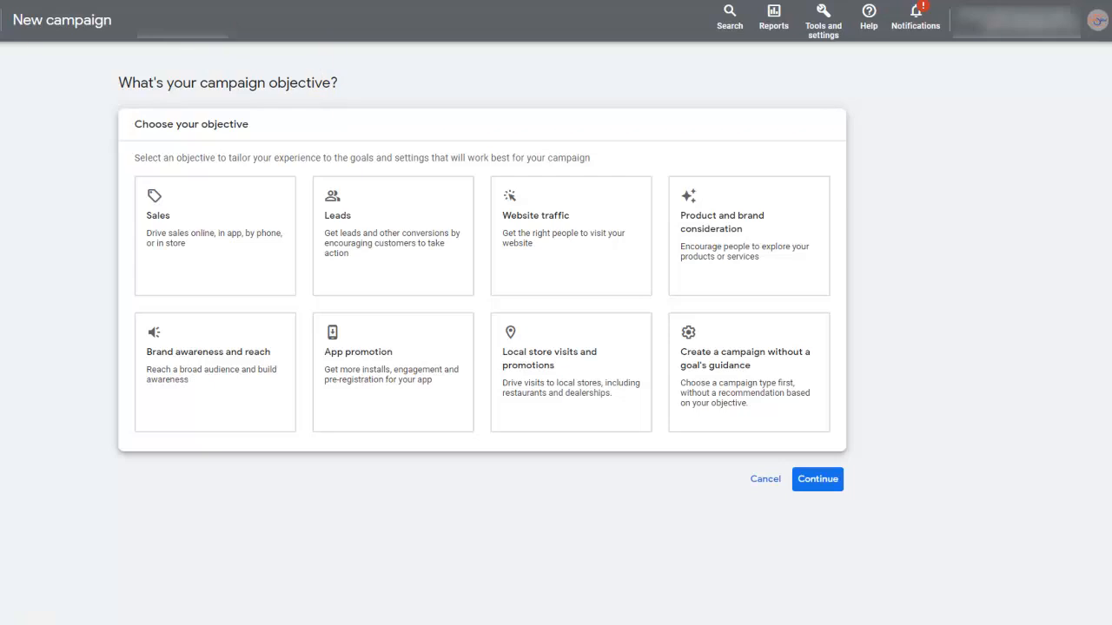
key(alt+Left)
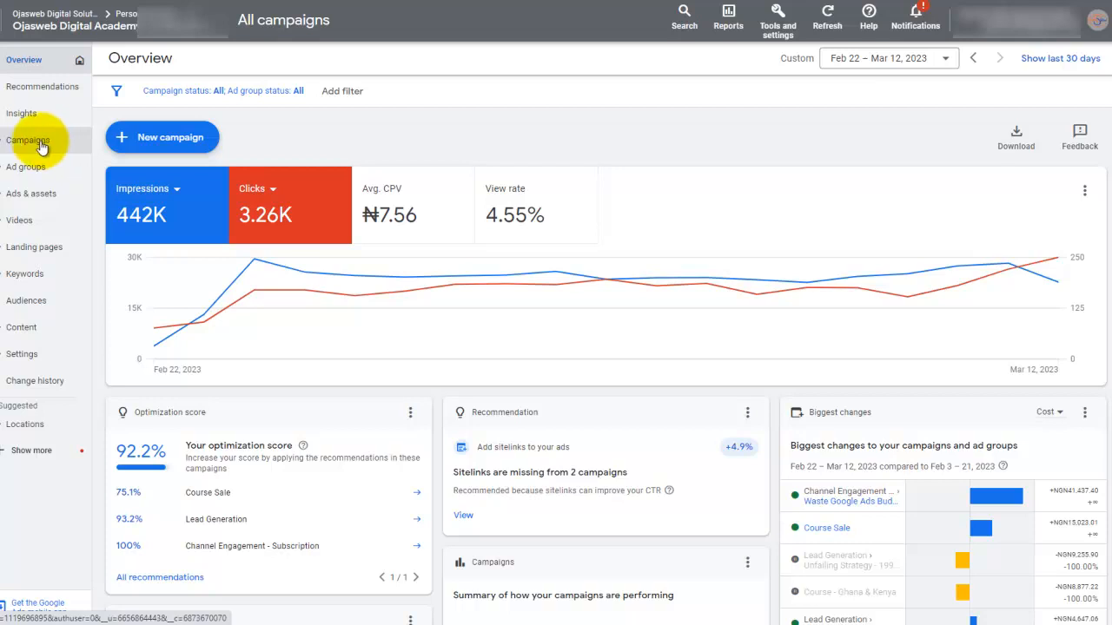
Open the Channel Engagement - Subscription campaign from the campaigns list and review its ad group performance.
click(32, 139)
click(34, 142)
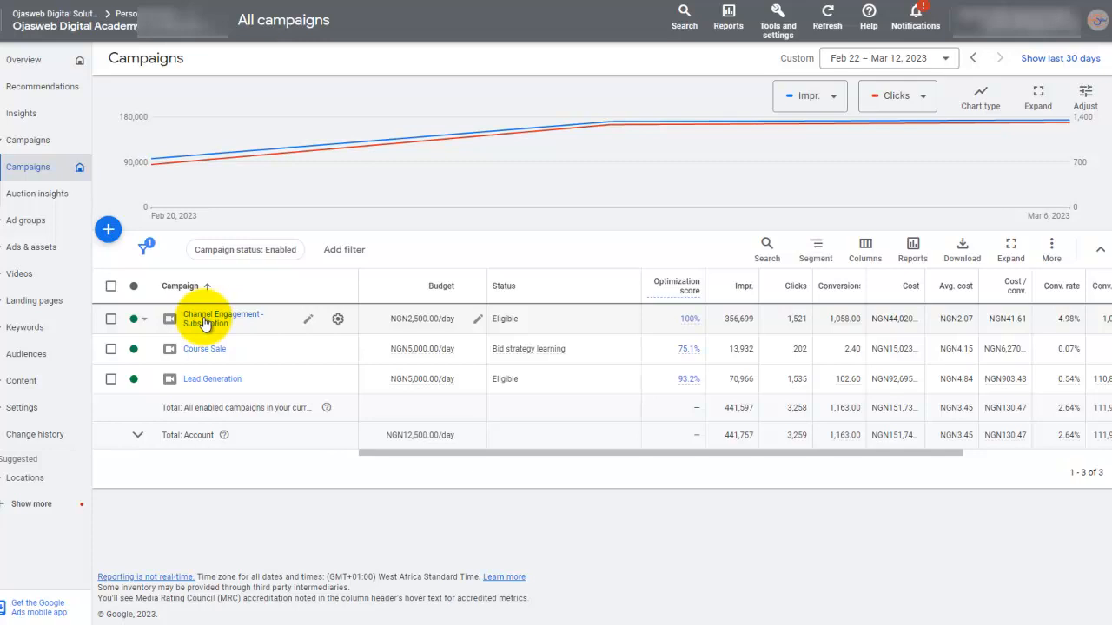
click(203, 320)
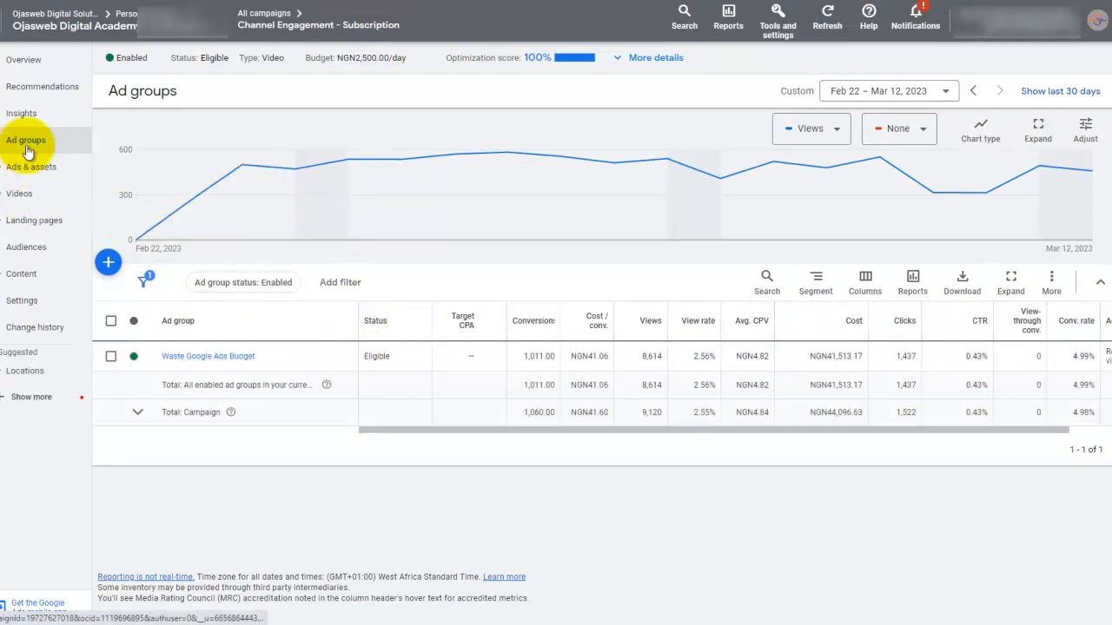
mouse_move(305, 211)
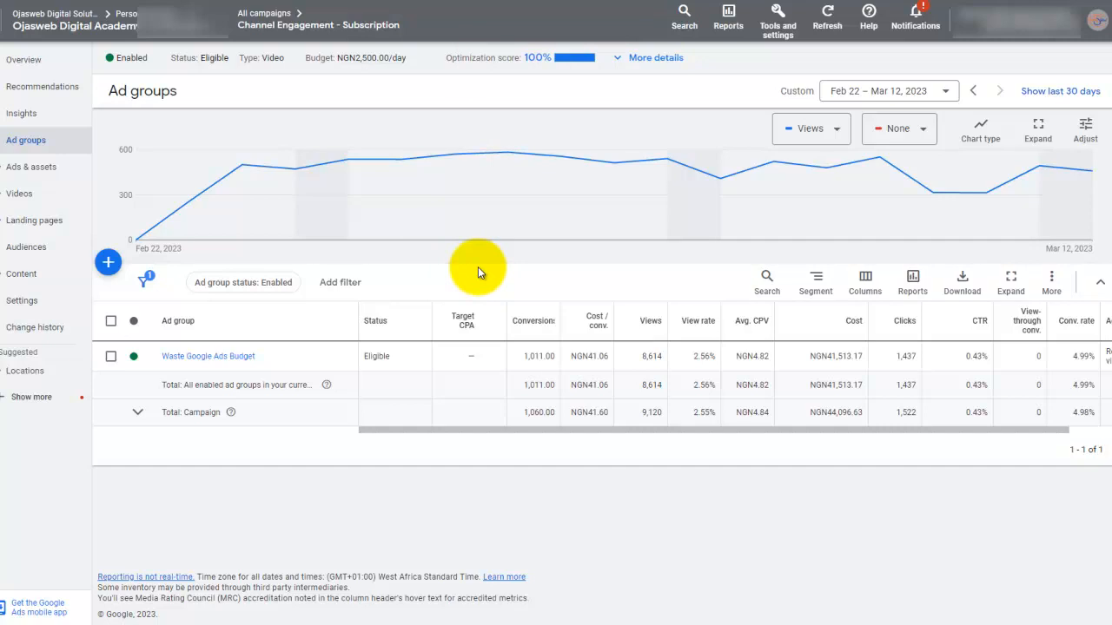
mouse_move(442, 223)
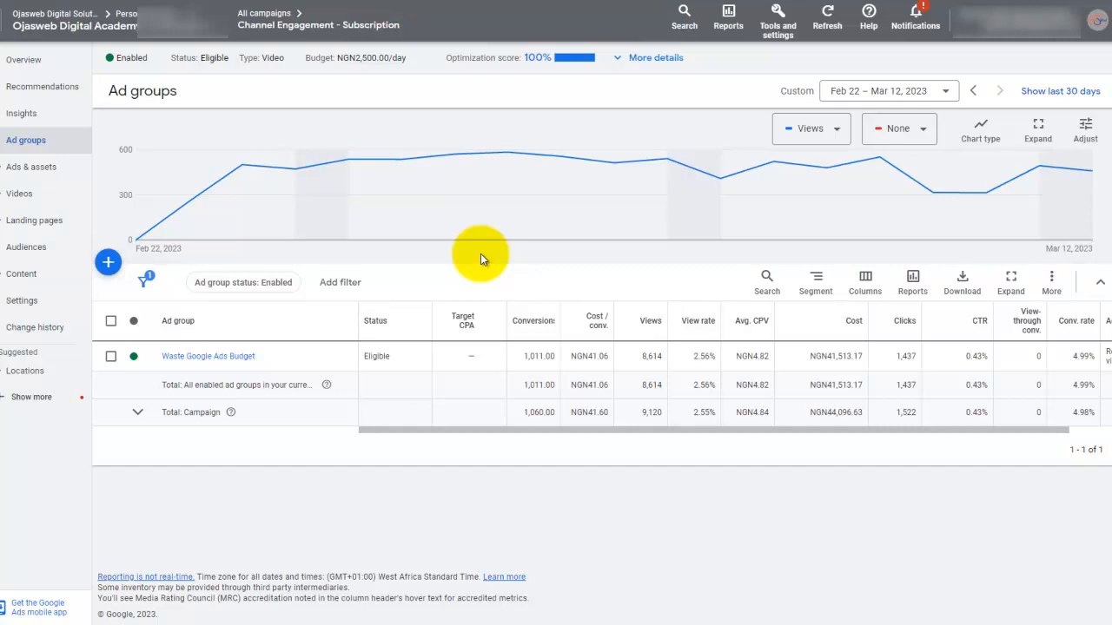
mouse_move(501, 228)
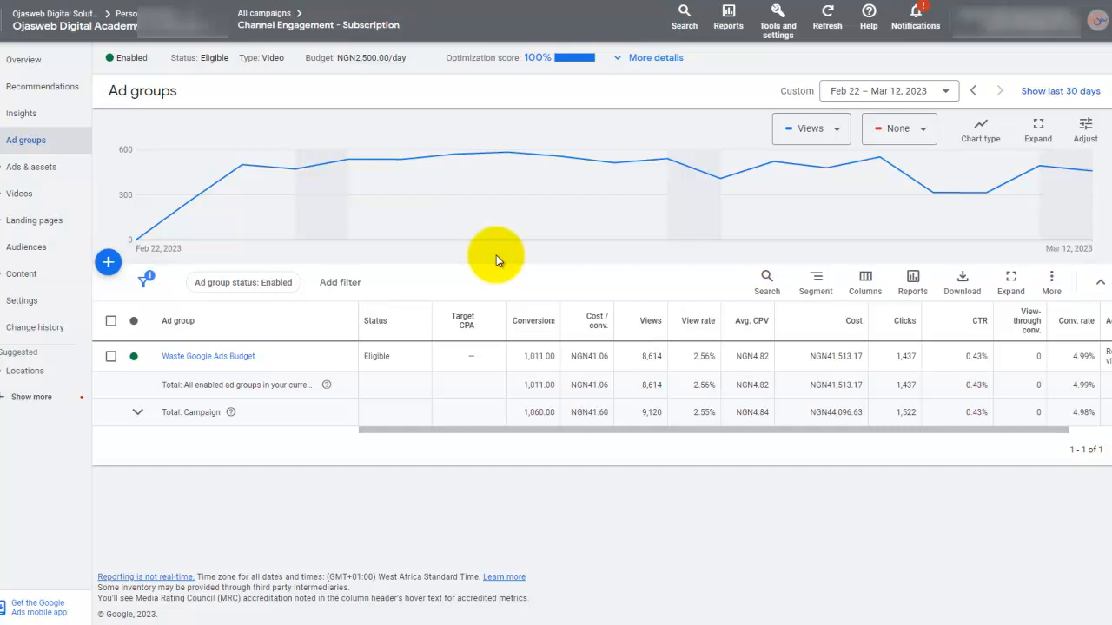
mouse_move(507, 238)
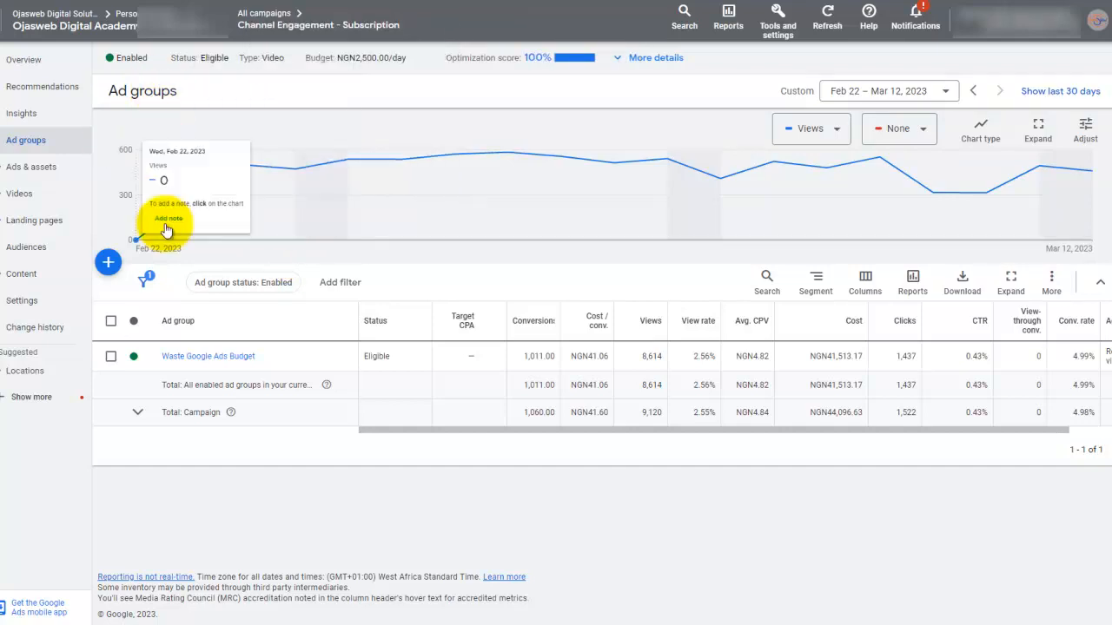
Return to all campaigns and start creating a new campaign.
click(277, 16)
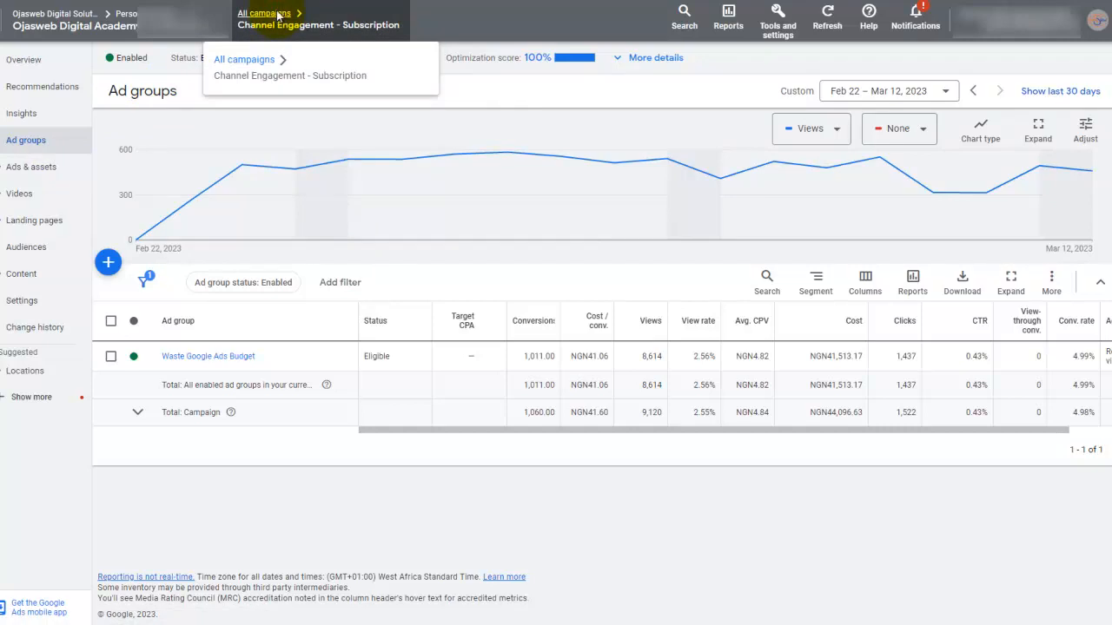
click(109, 229)
click(171, 244)
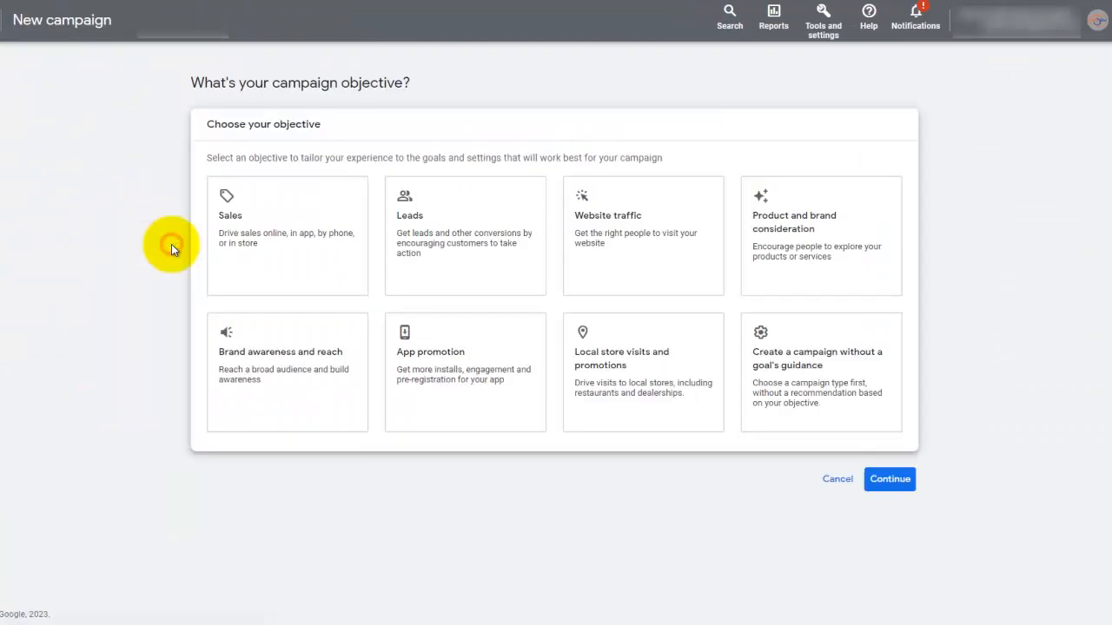
Try the Leads and Sales objectives and check the conversion goals offered for each.
click(474, 258)
click(634, 261)
click(414, 253)
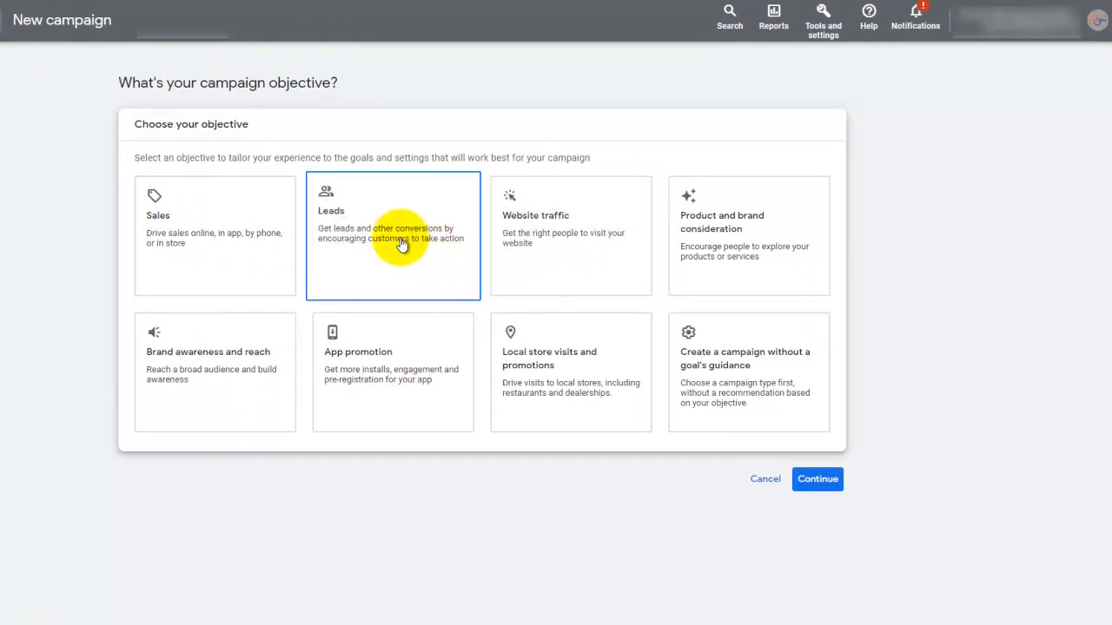
click(401, 244)
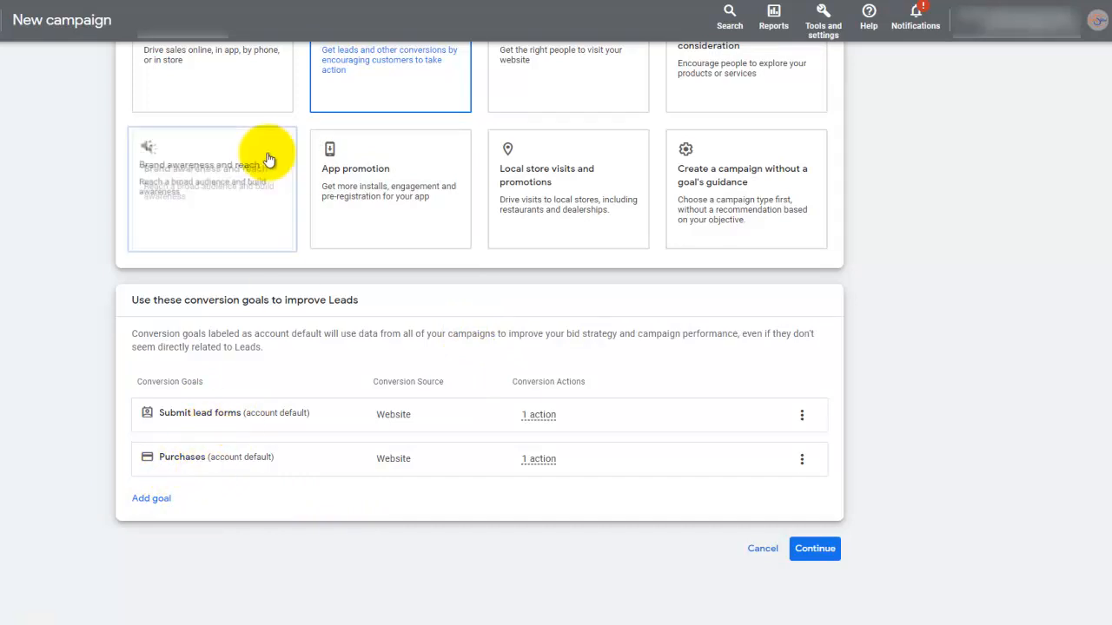
scroll(223, 67, up, 2)
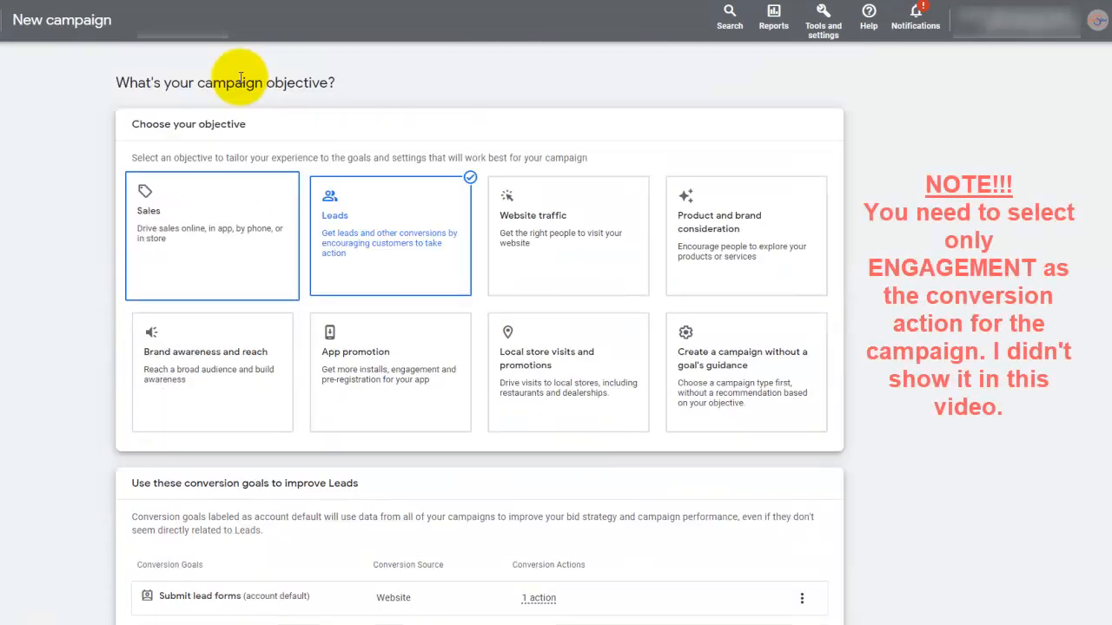
click(195, 231)
scroll(194, 230, down, 3)
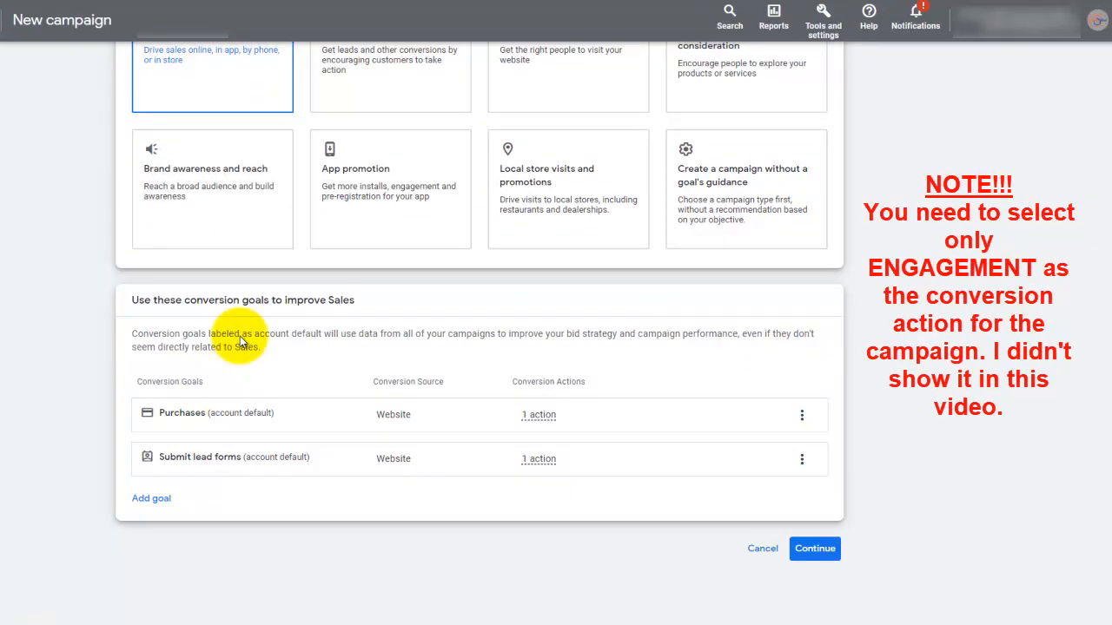
scroll(217, 156, up, 2)
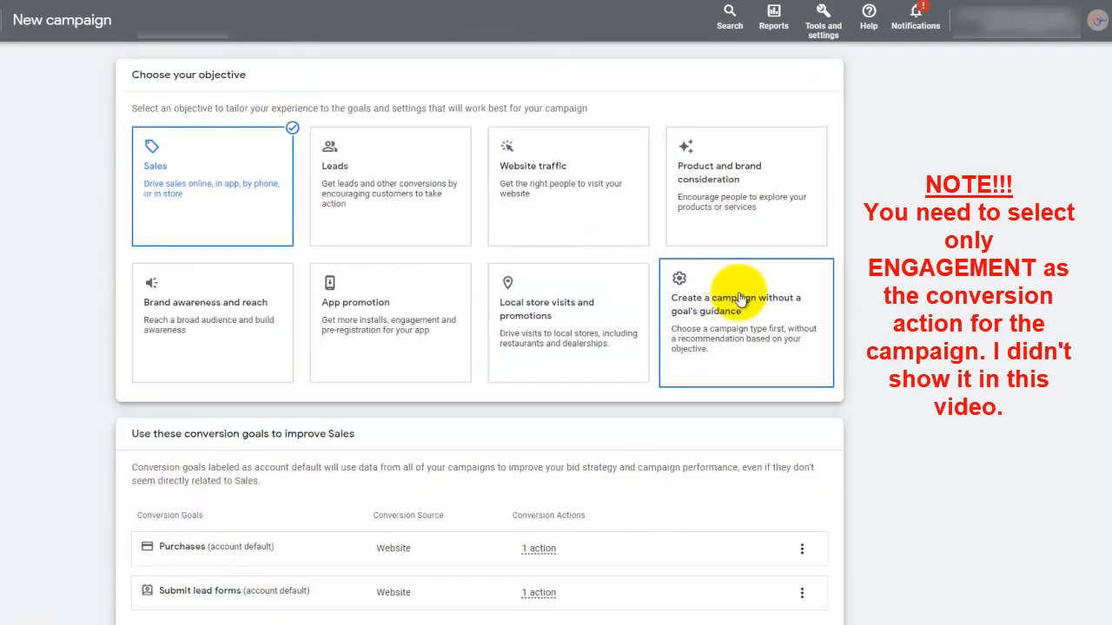
Choose a campaign without a goal's guidance, with the Video type and Custom video campaign subtype, and continue to its settings.
click(739, 300)
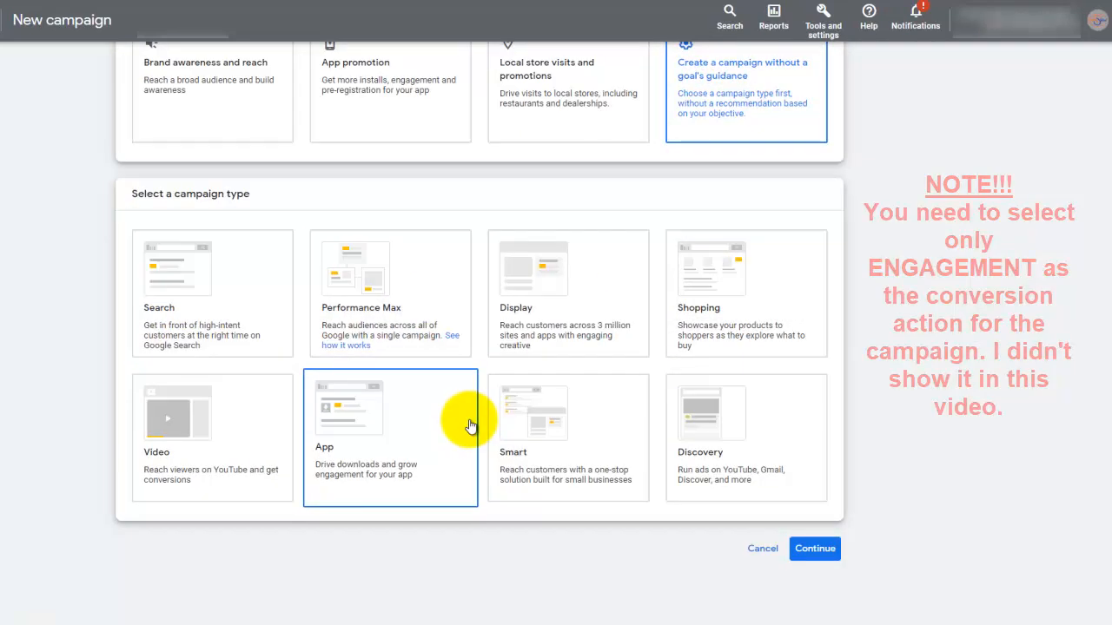
click(609, 439)
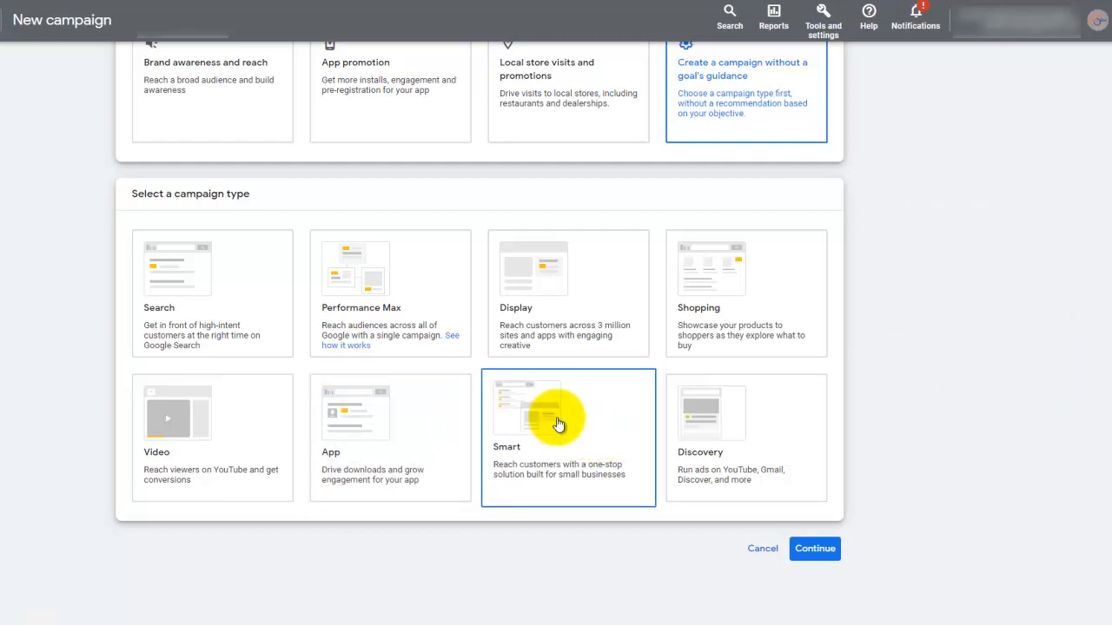
click(156, 429)
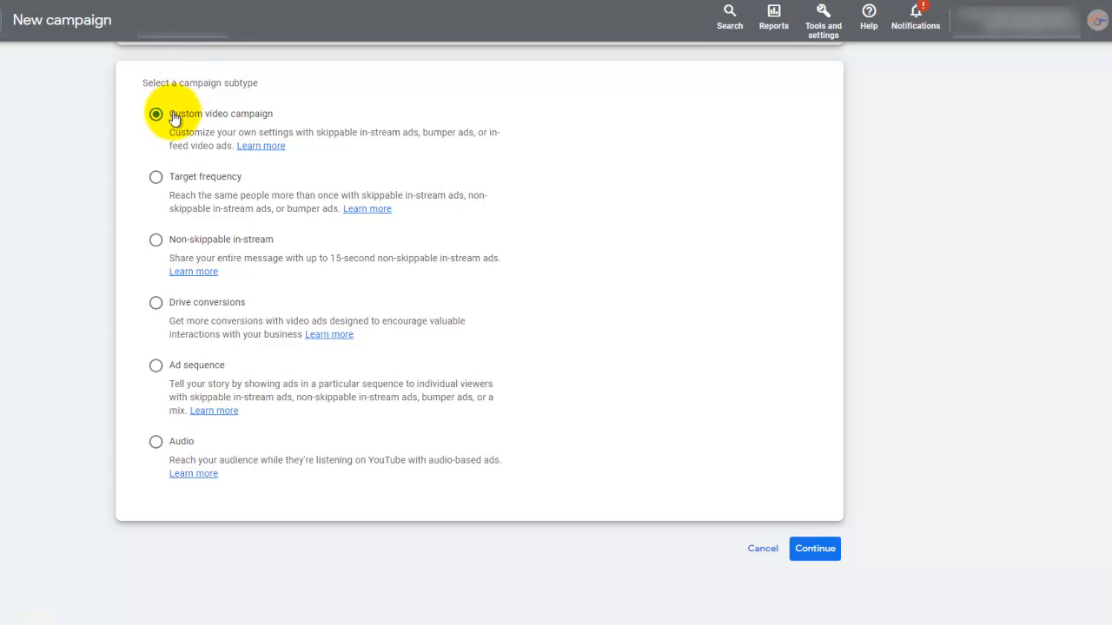
click(816, 549)
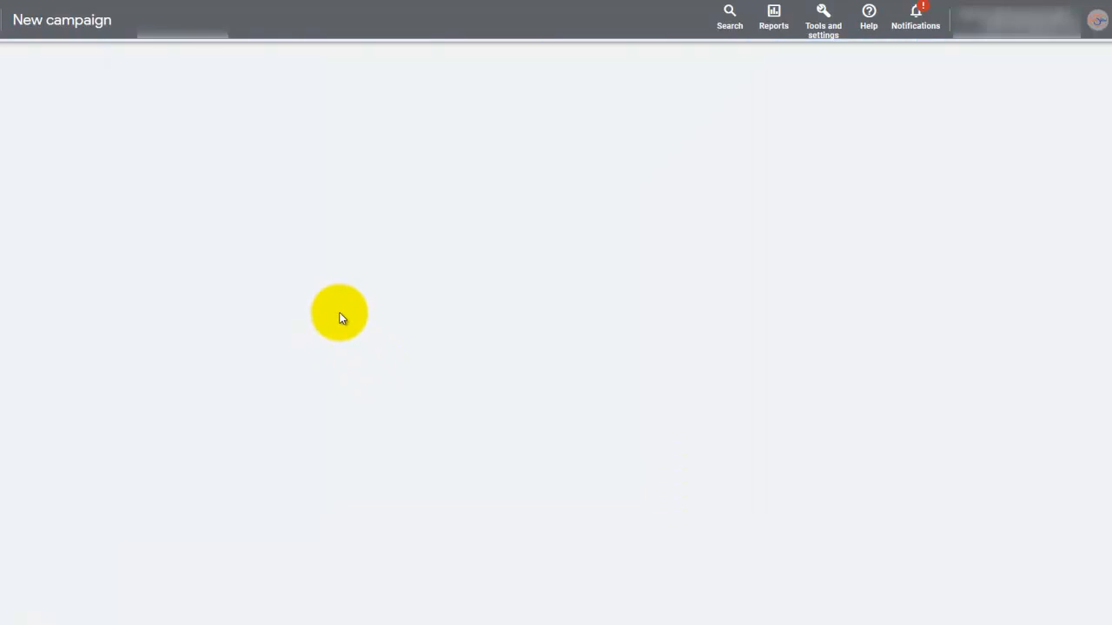
Review the new video campaign's settings, from name, budget, locations and languages to targeting, YouTube video and bid.
scroll(338, 303, up, 4)
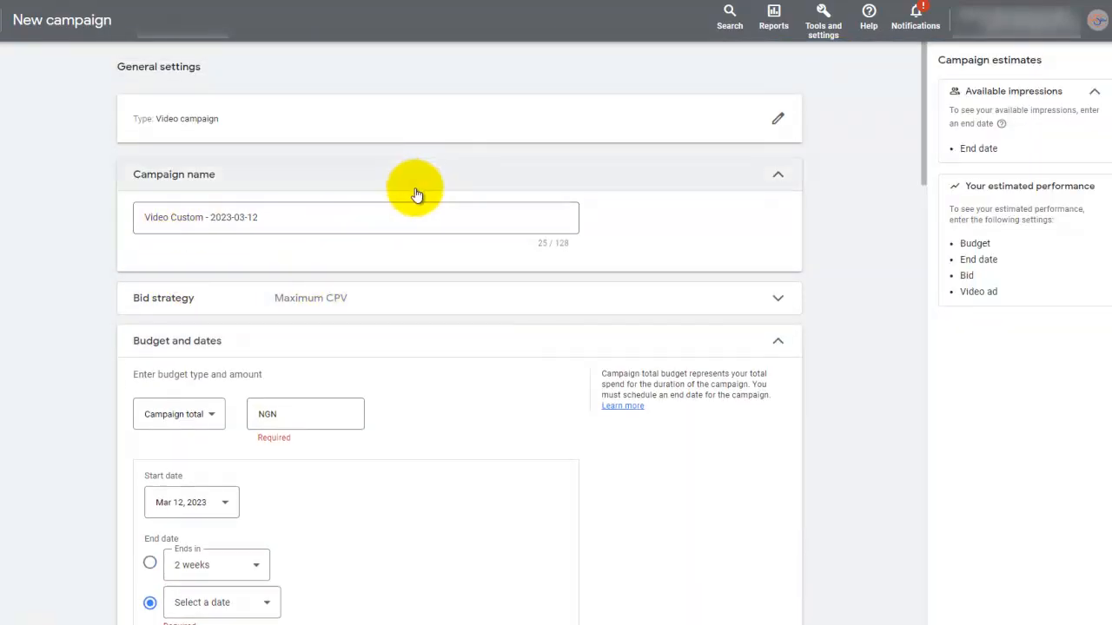
scroll(416, 209, down, 8)
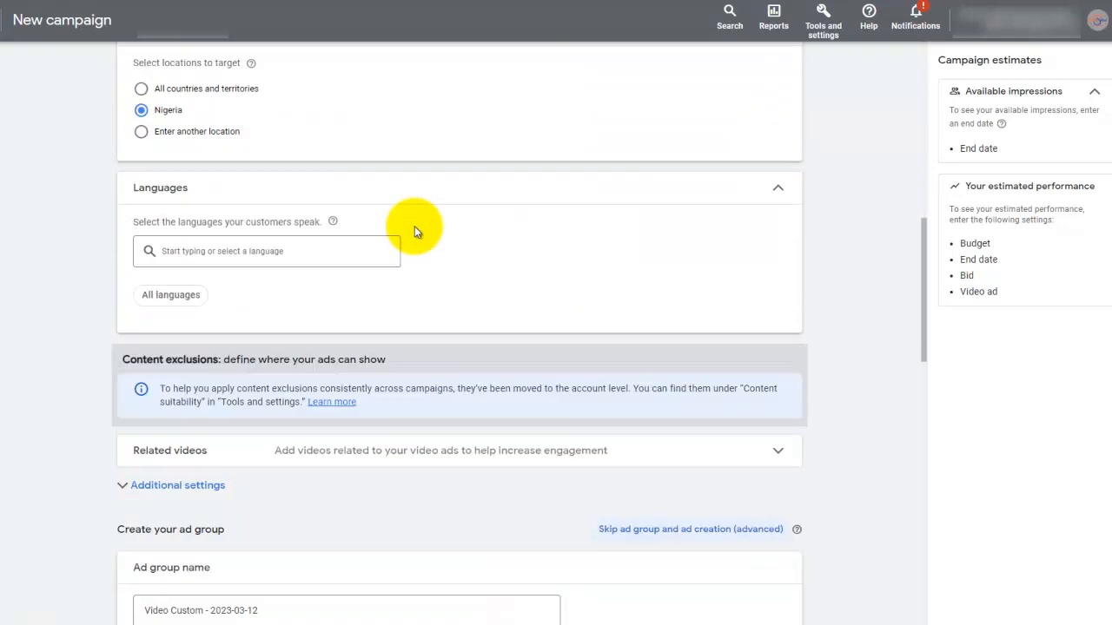
scroll(414, 226, down, 7)
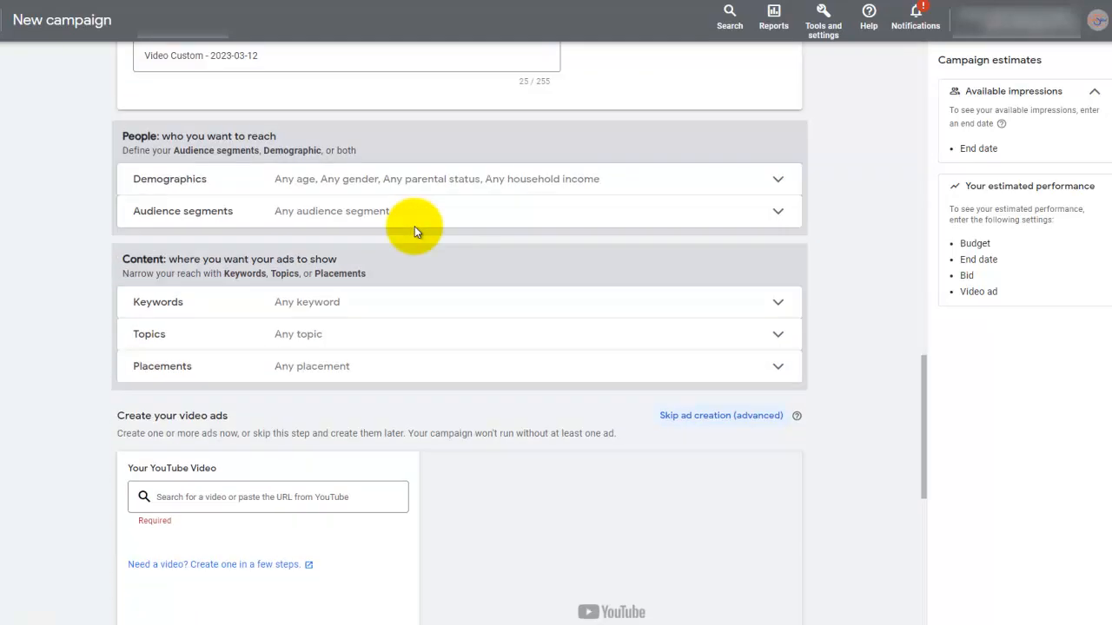
scroll(415, 229, down, 3)
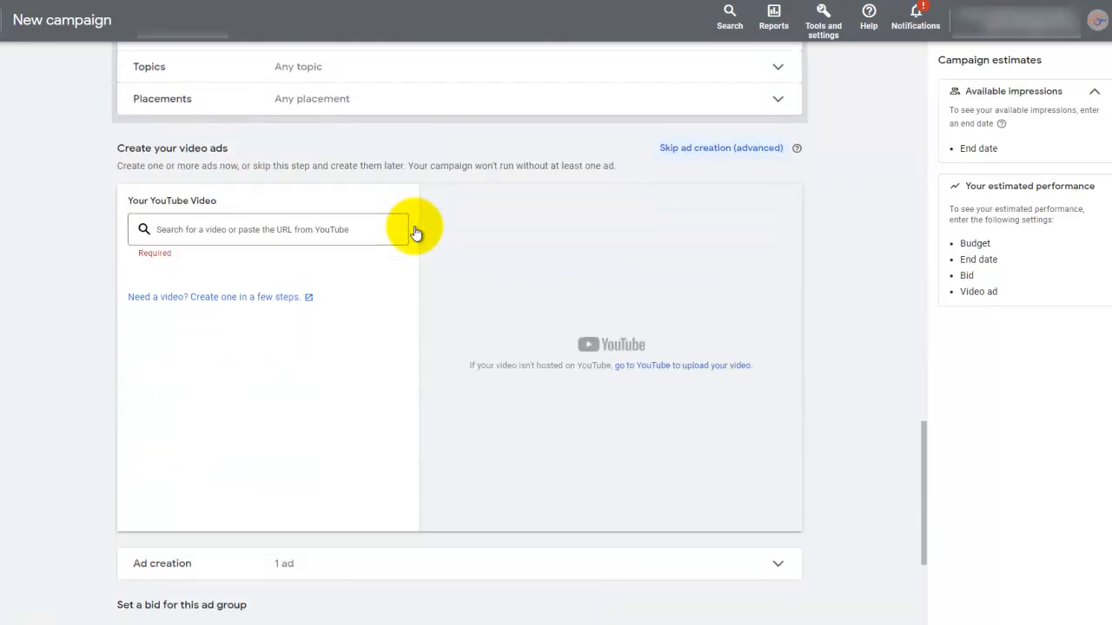
click(233, 228)
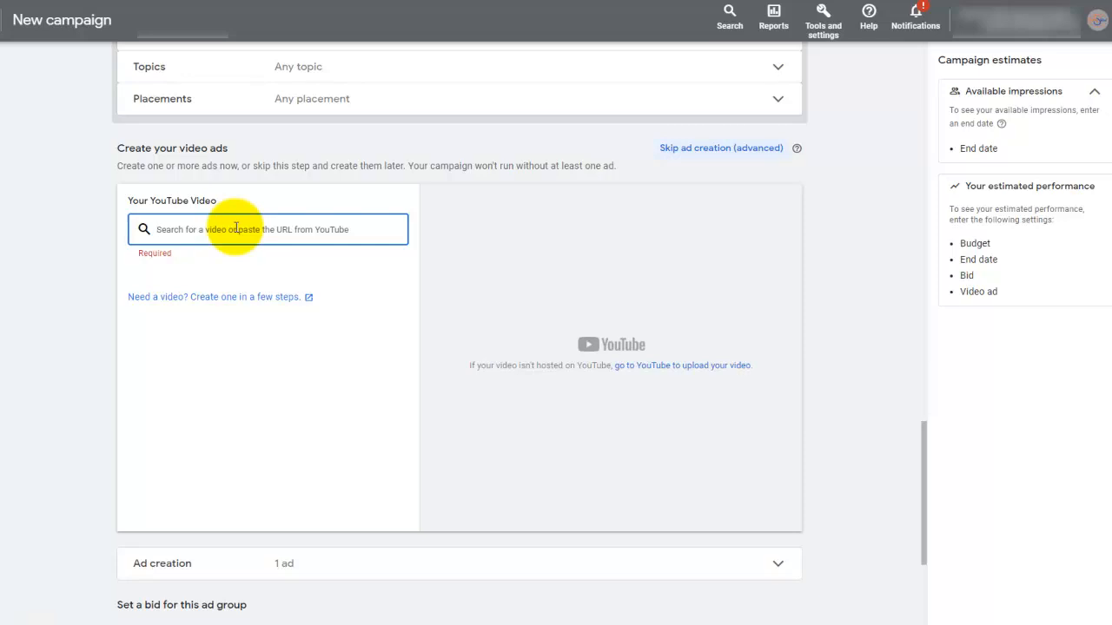
scroll(227, 229, down, 2)
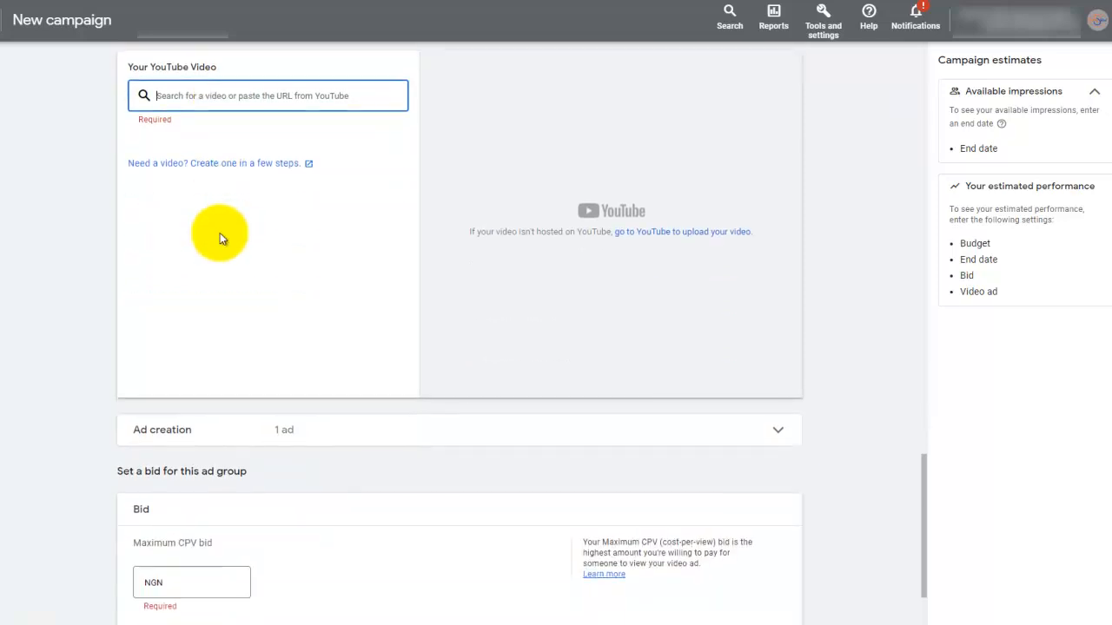
scroll(235, 139, down, 2)
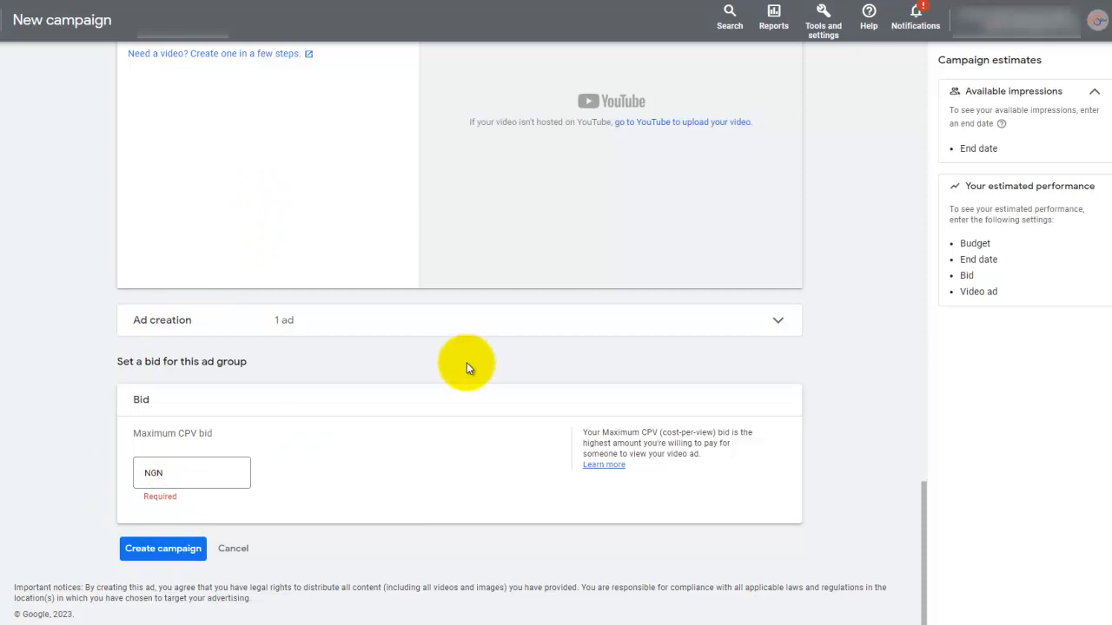
scroll(484, 318, up, 12)
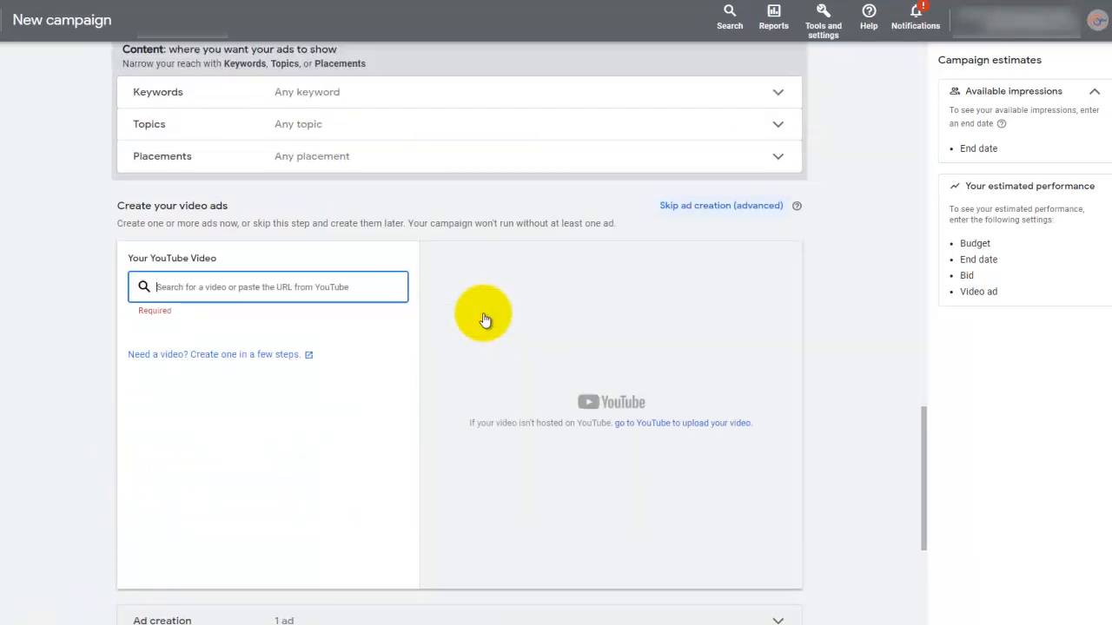
scroll(436, 321, up, 4)
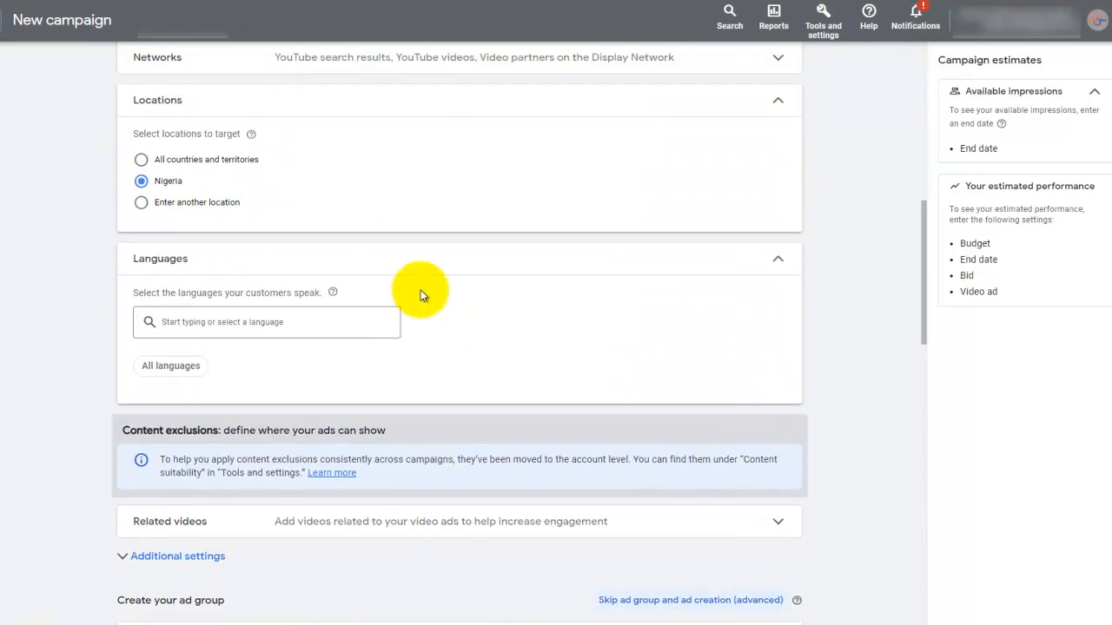
scroll(417, 297, up, 8)
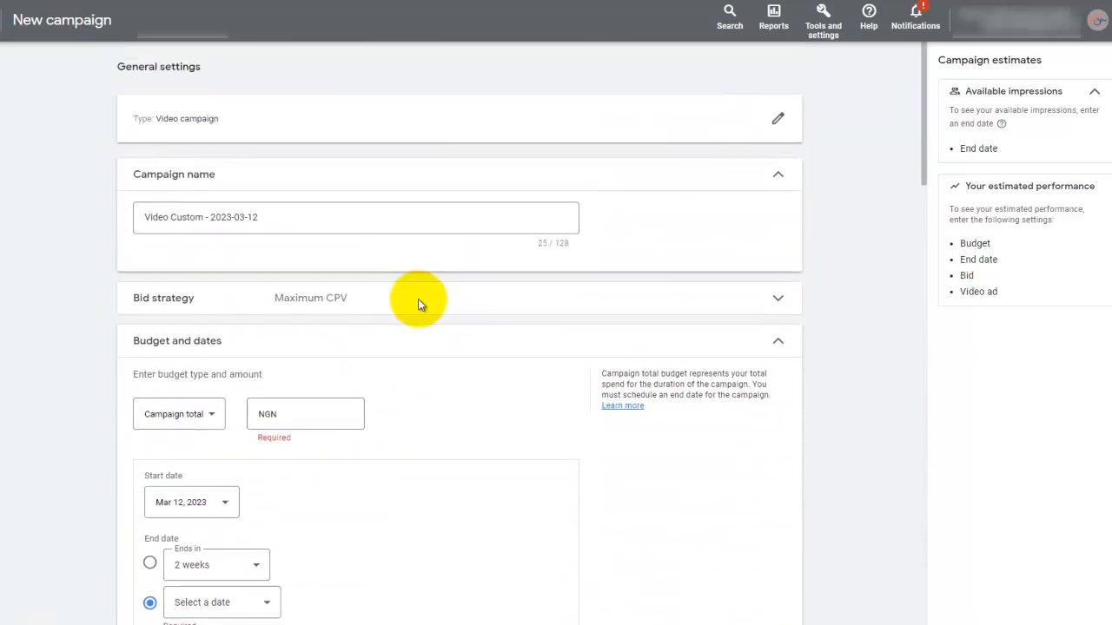